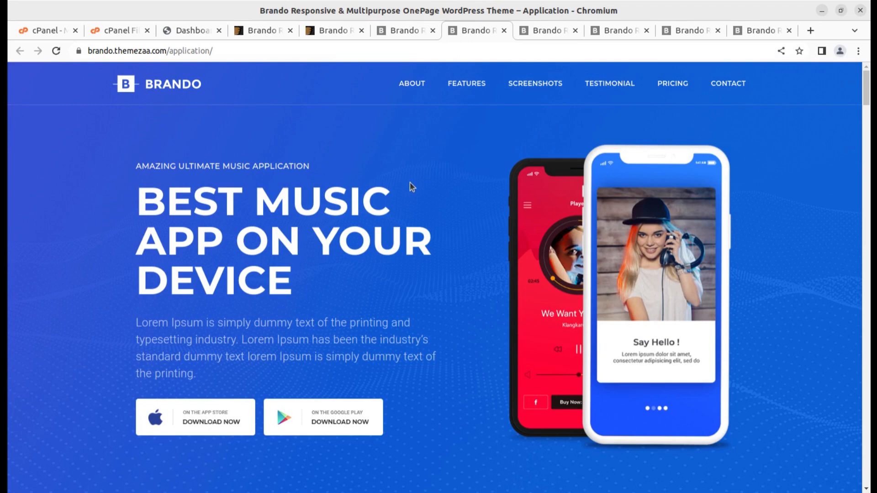
Step: Look through the Agency demo's About section, the Application demo's Features section and the Architecture demo page
left_click(408, 31)
left_click(249, 83)
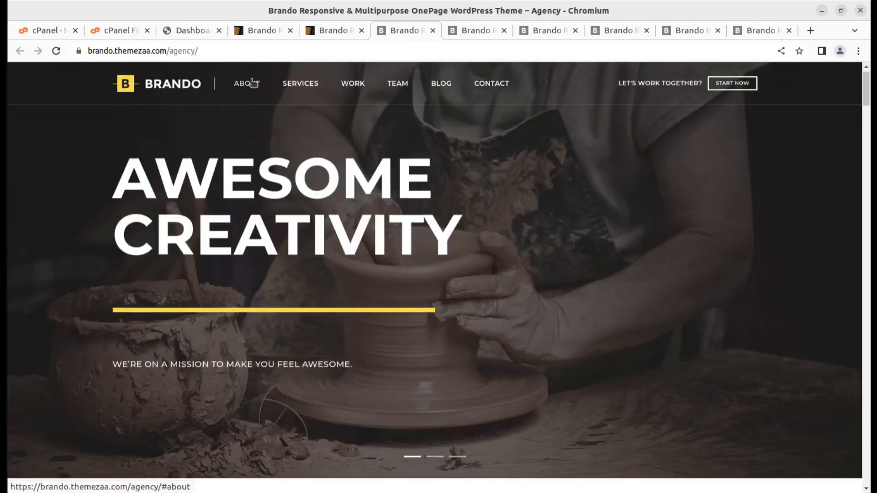
left_click(472, 34)
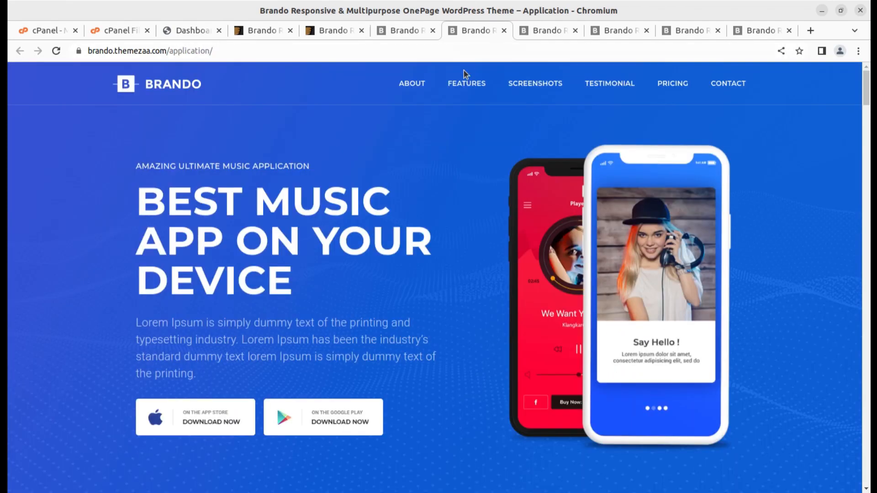
left_click(472, 85)
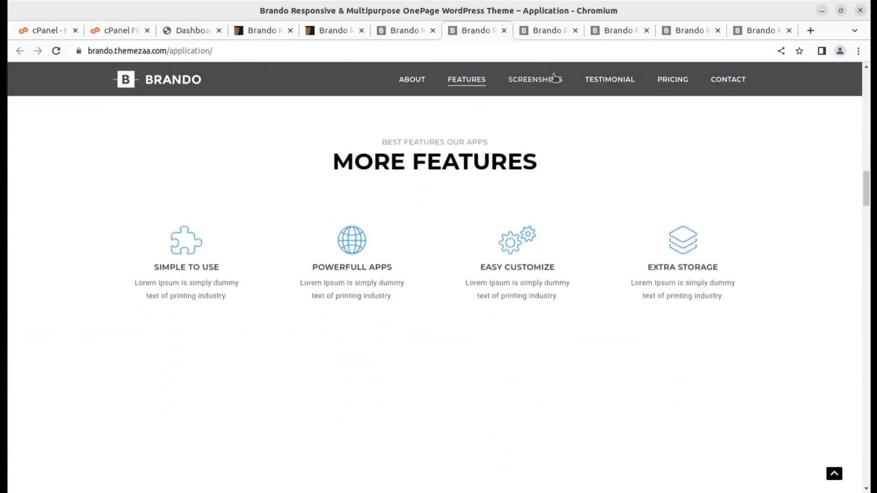
left_click(550, 34)
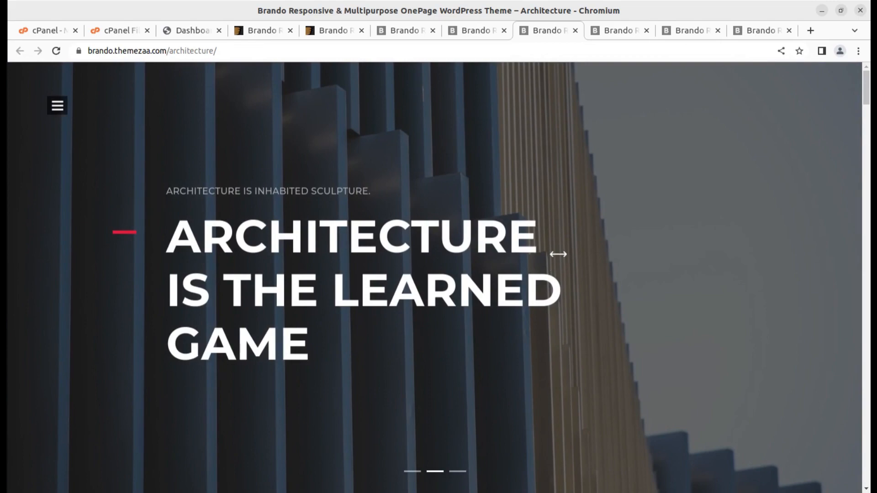
scroll(553, 251, "down", 5)
scroll(548, 247, "down", 5)
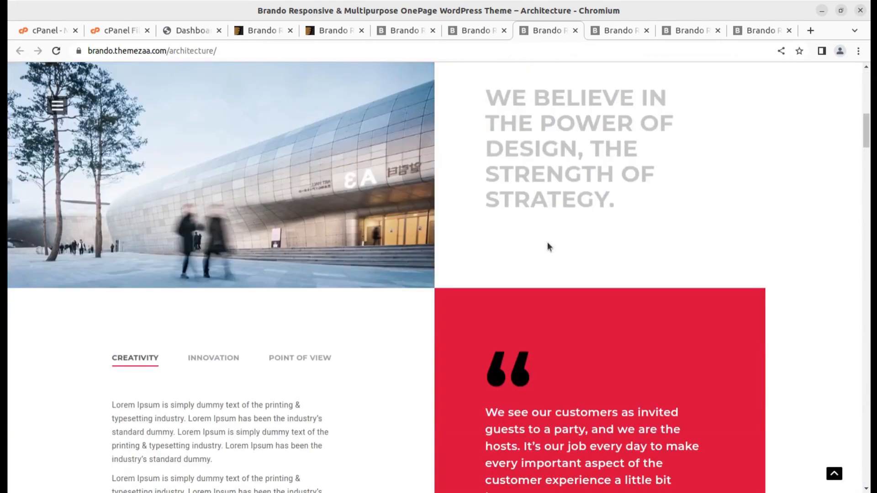
Step: Look through the Brando Personal Resume / vCard, Restaurant and Corporate demo pages
left_click(614, 30)
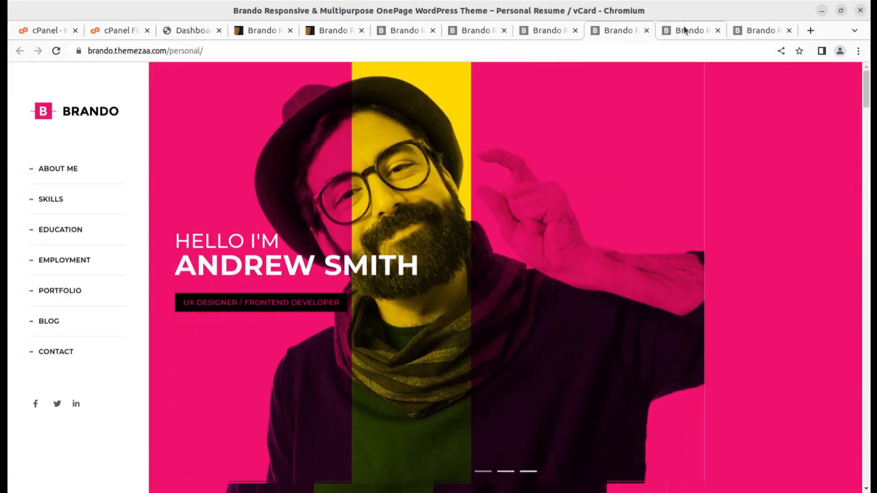
left_click(684, 30)
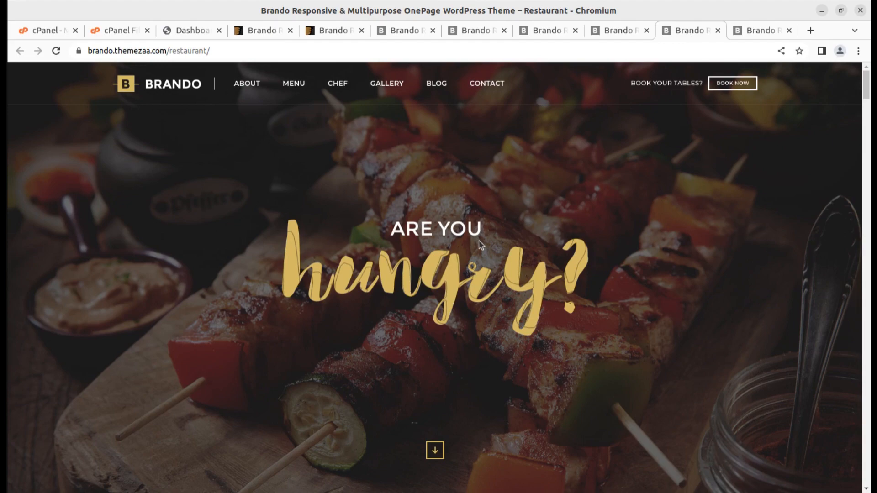
scroll(487, 239, "down", 5)
scroll(491, 237, "down", 4)
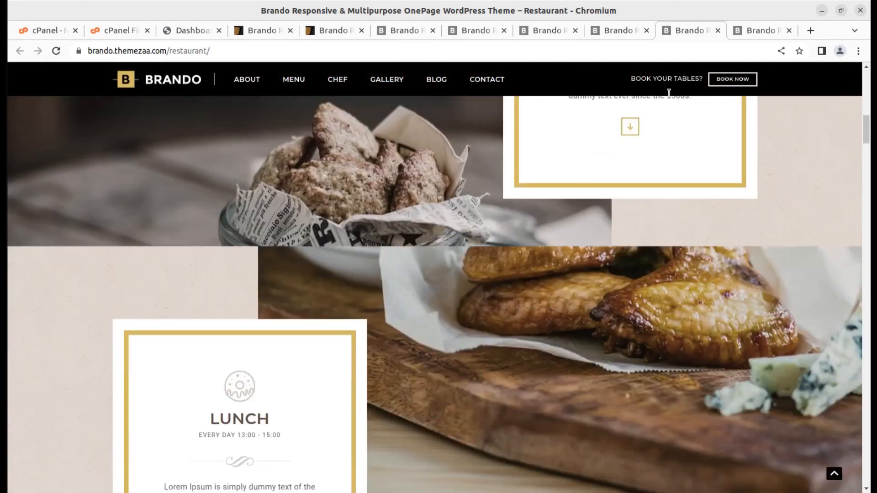
left_click(748, 32)
scroll(528, 242, "down", 10)
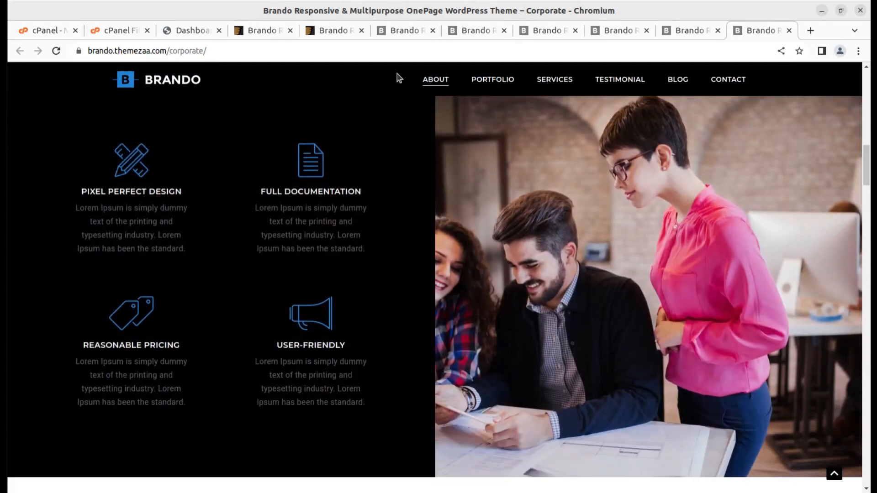
Step: Browse the whole demo gallery in the Brando theme preview on ThemeForest and return to its start
left_click(338, 30)
scroll(455, 373, "down", 5)
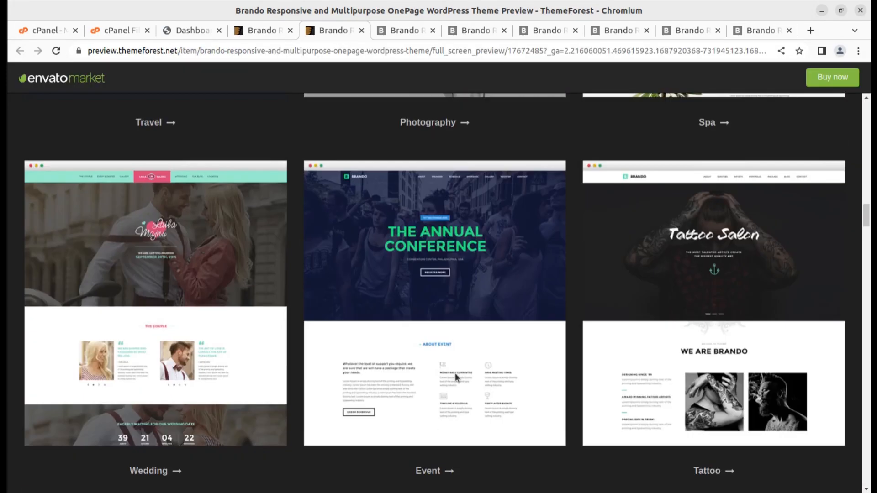
scroll(455, 373, "down", 10)
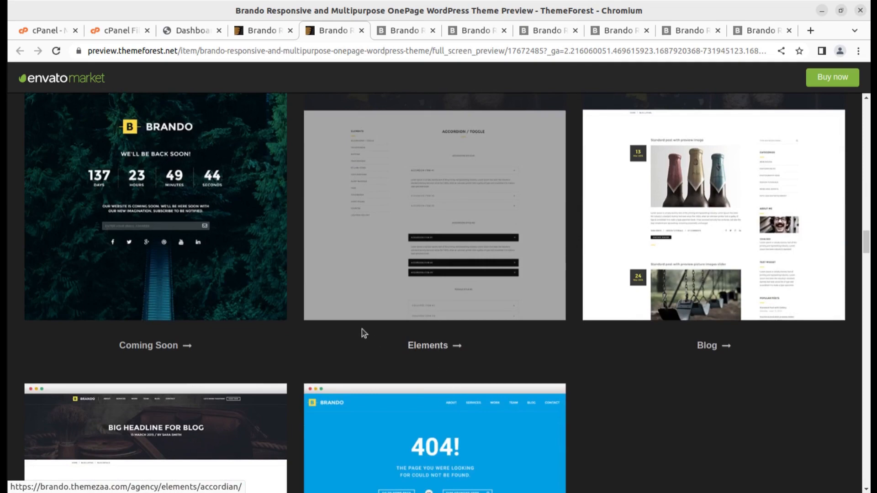
scroll(363, 333, "down", 4)
scroll(363, 331, "down", 3)
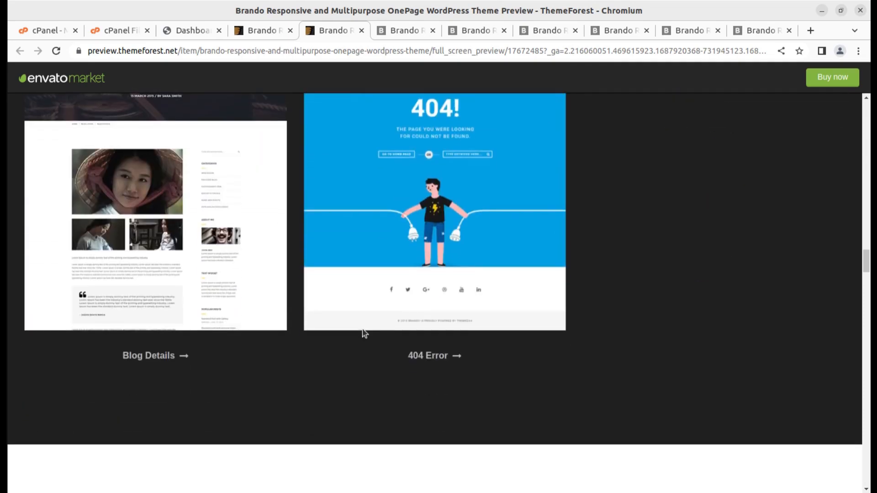
scroll(364, 334, "up", 18)
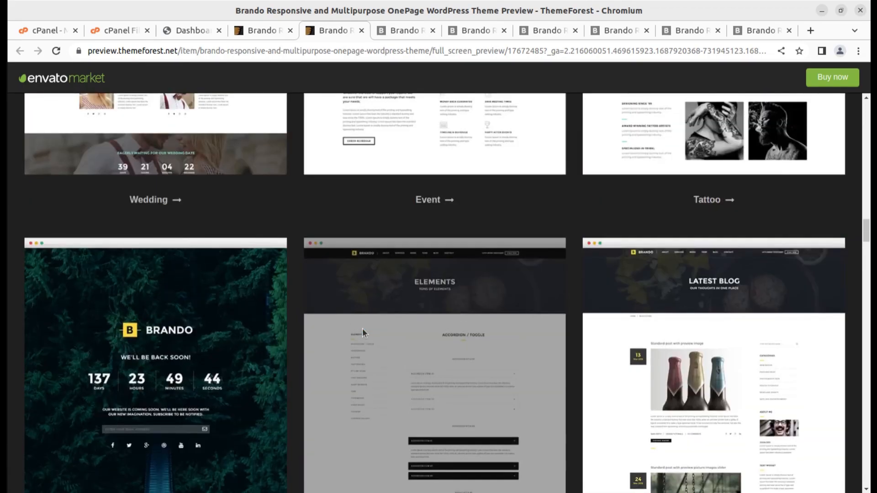
scroll(364, 334, "up", 14)
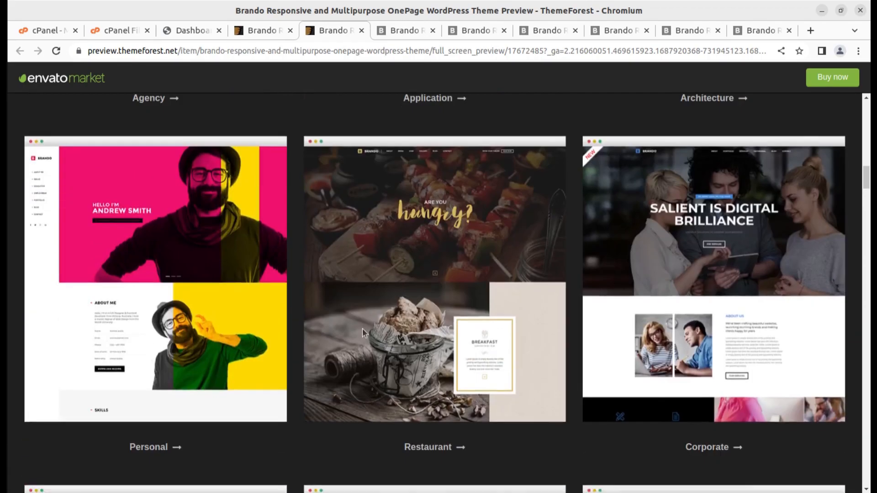
scroll(364, 334, "up", 15)
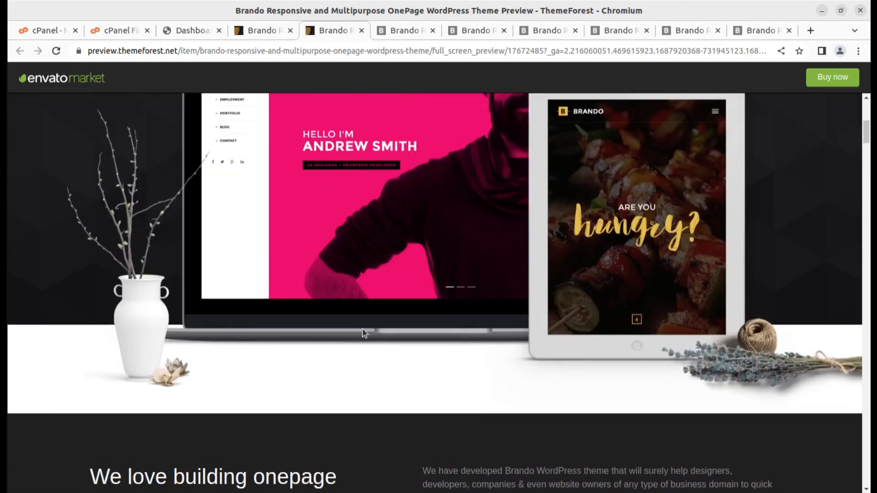
scroll(364, 334, "up", 5)
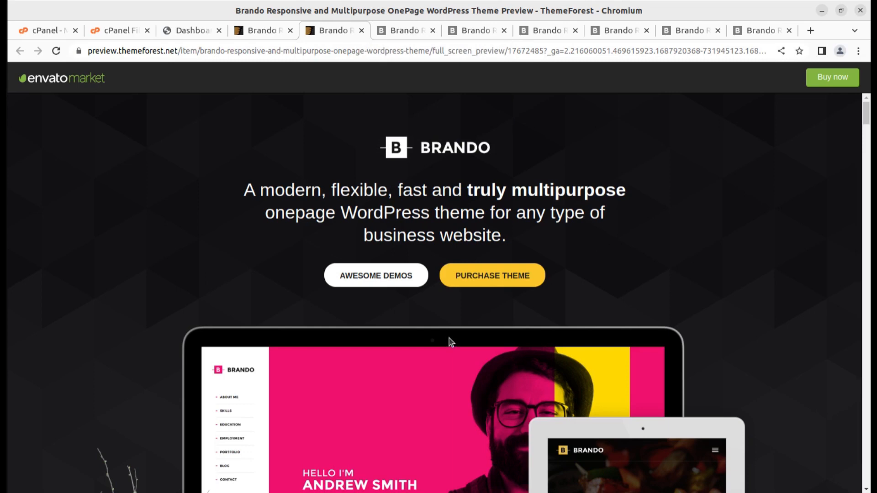
Step: On the Brando ThemeForest item page, highlight "Responsive and Multipurpose OnePage WordPress Theme" in the title and the name "Brando"
left_click(269, 33)
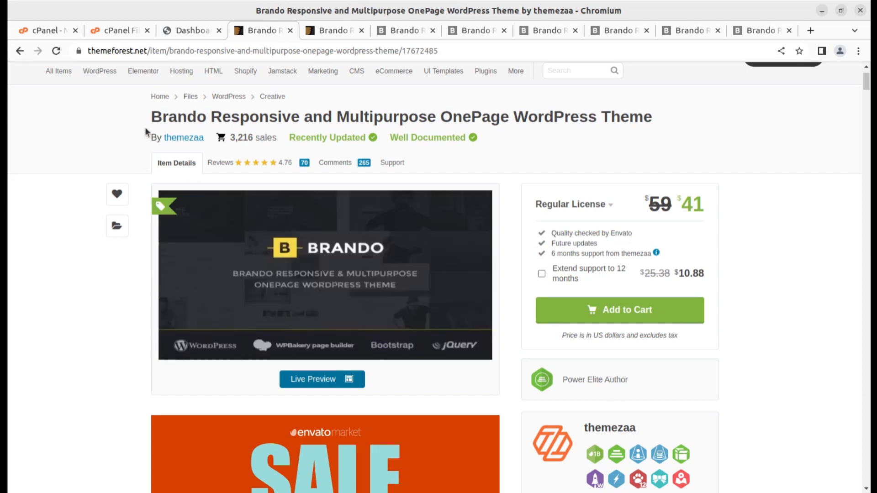
left_click_drag(212, 118, 658, 120)
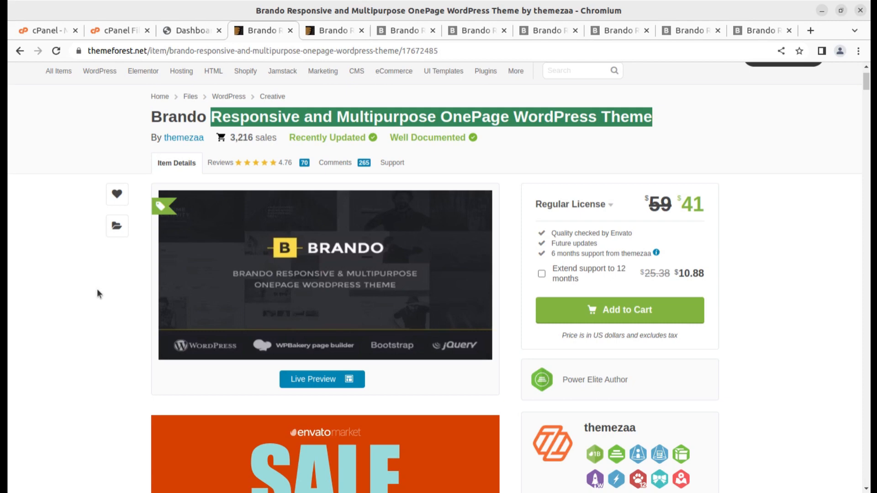
left_click_drag(149, 121, 202, 123)
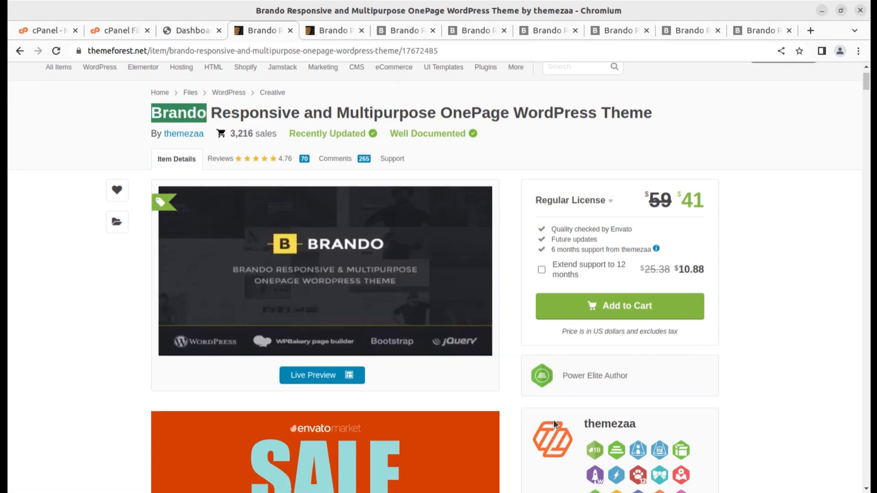
Step: Highlight the author name themezaa and the Power Elite Author label on the item page
scroll(552, 420, "down", 3)
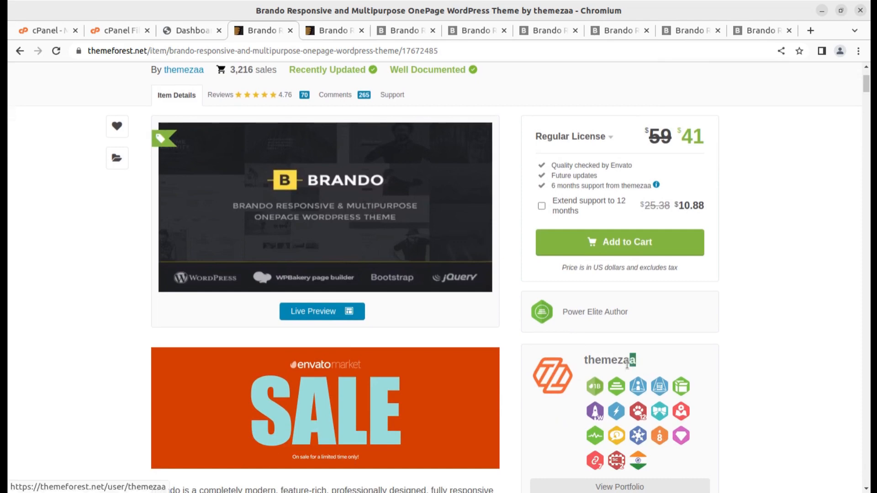
left_click_drag(639, 362, 583, 363)
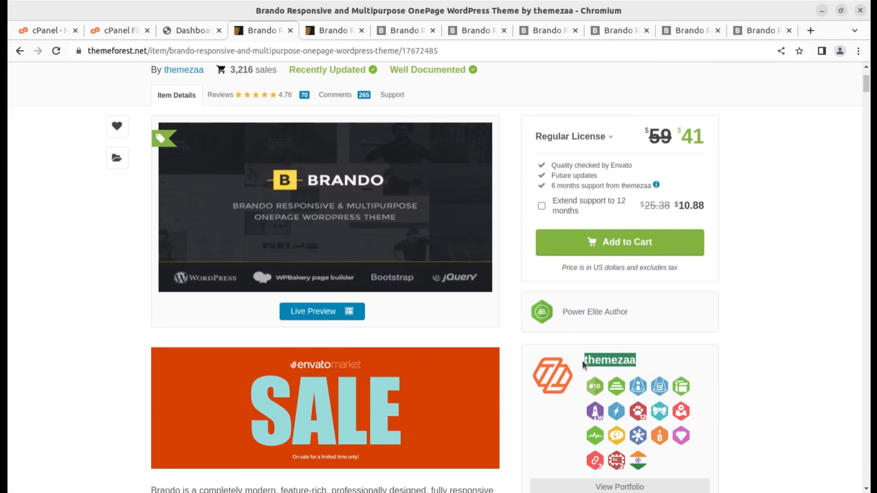
left_click_drag(629, 314, 554, 312)
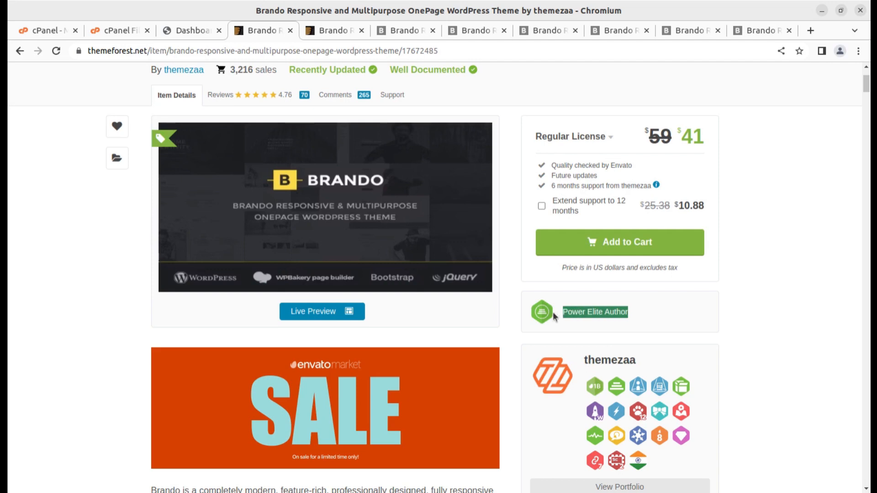
Step: Highlight the Published date and the Last Update date in the theme's item details
scroll(511, 401, "down", 5)
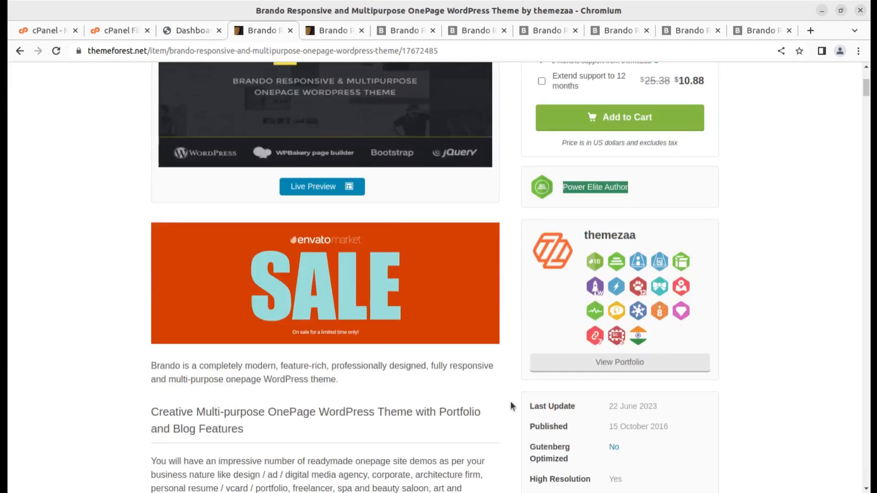
scroll(510, 406, "down", 5)
left_click_drag(674, 286, 610, 282)
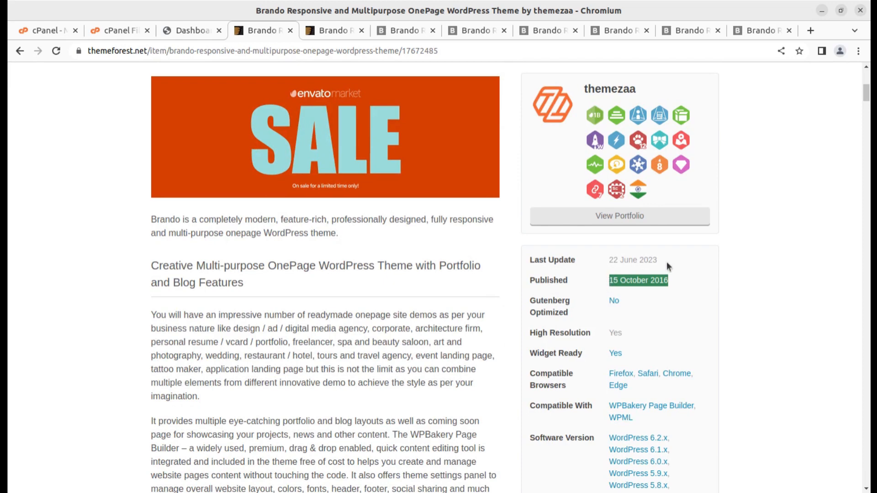
left_click_drag(667, 262, 608, 260)
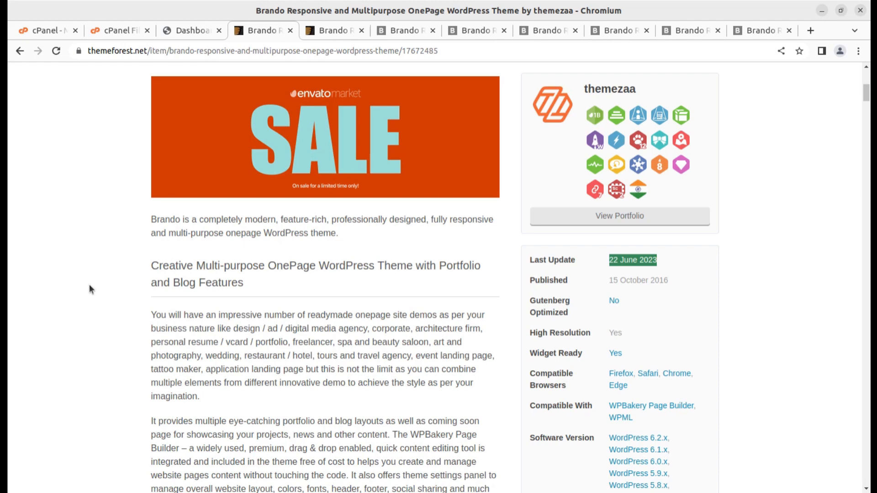
scroll(89, 288, "up", 6)
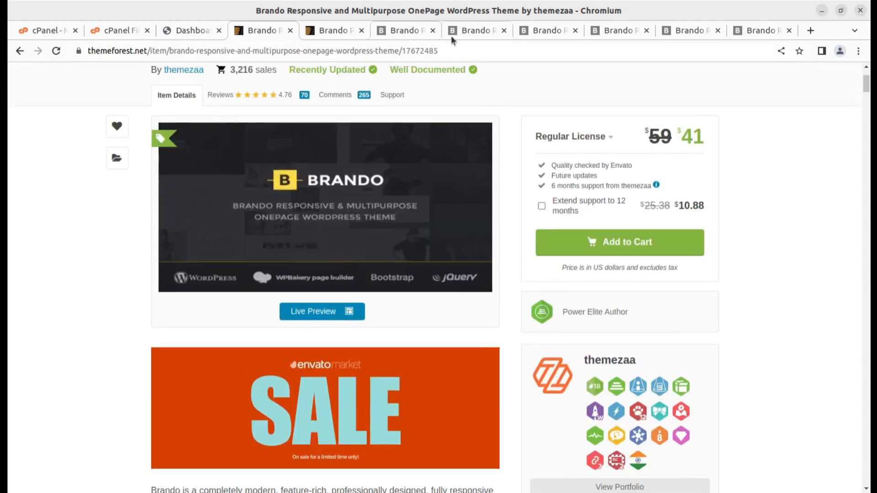
Step: Revisit the Application, Agency, Architecture, Personal, Restaurant and Corporate demo pages to compare their designs
left_click(464, 31)
scroll(388, 253, "up", 12)
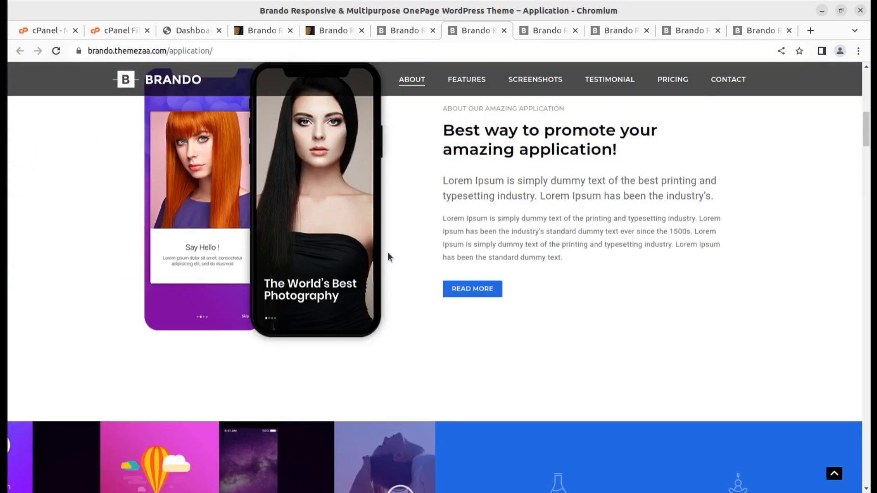
scroll(388, 257, "up", 8)
left_click(404, 32)
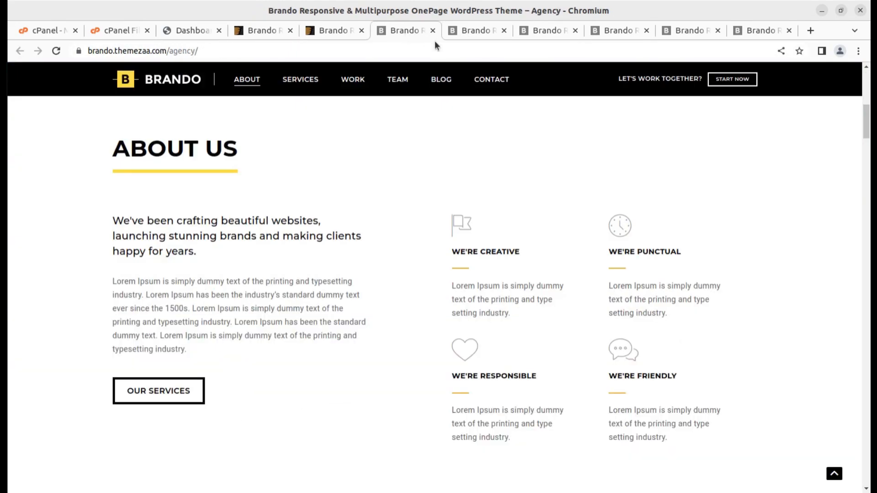
left_click(546, 31)
scroll(333, 293, "up", 8)
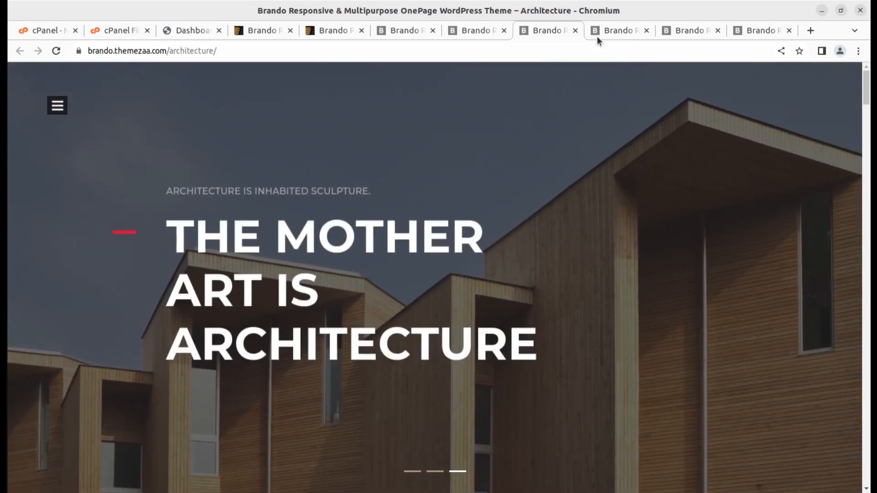
left_click(612, 32)
left_click(688, 30)
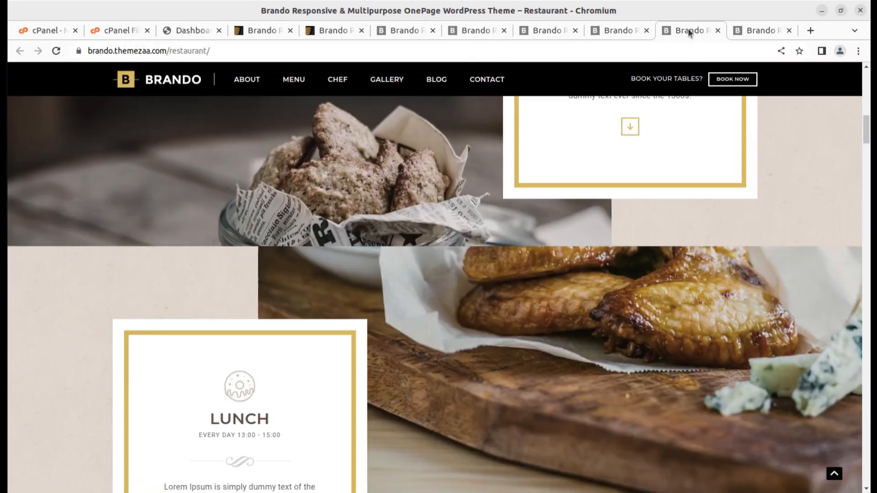
left_click(756, 31)
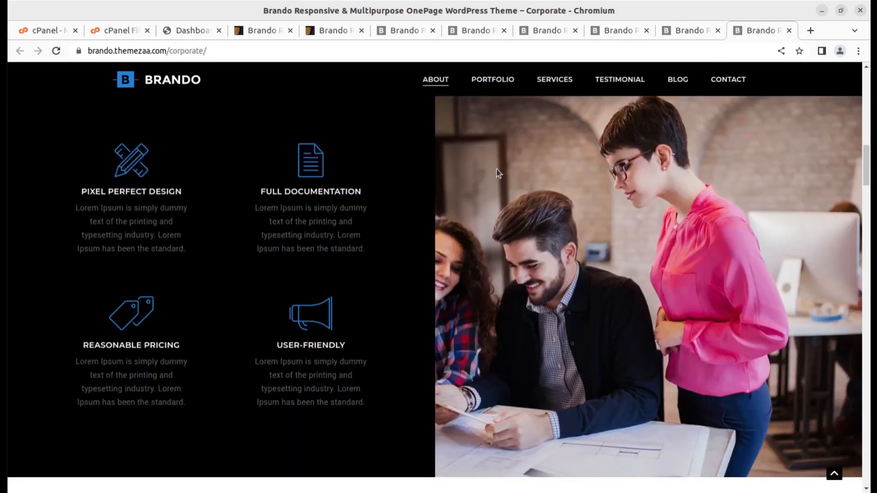
Step: Return to the header of the Brando ThemeForest item page and view the Unlimited Downloads offer
left_click(256, 31)
scroll(299, 342, "up", 3)
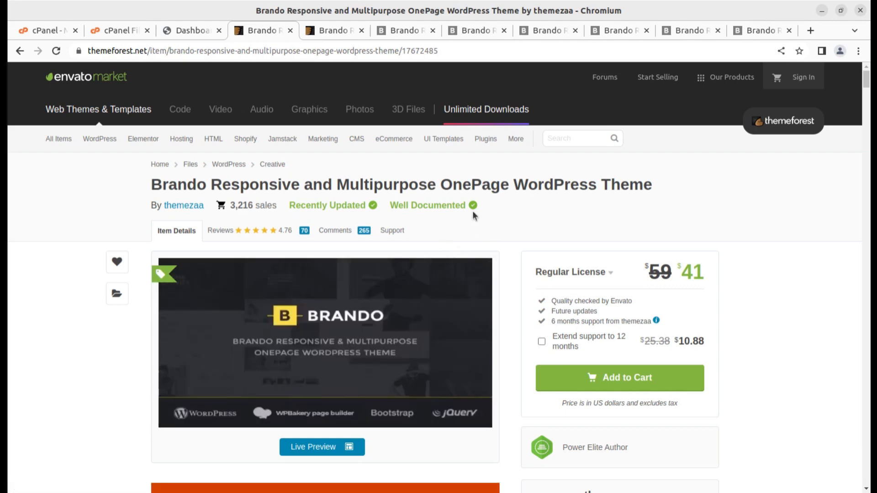
mouse_move(485, 112)
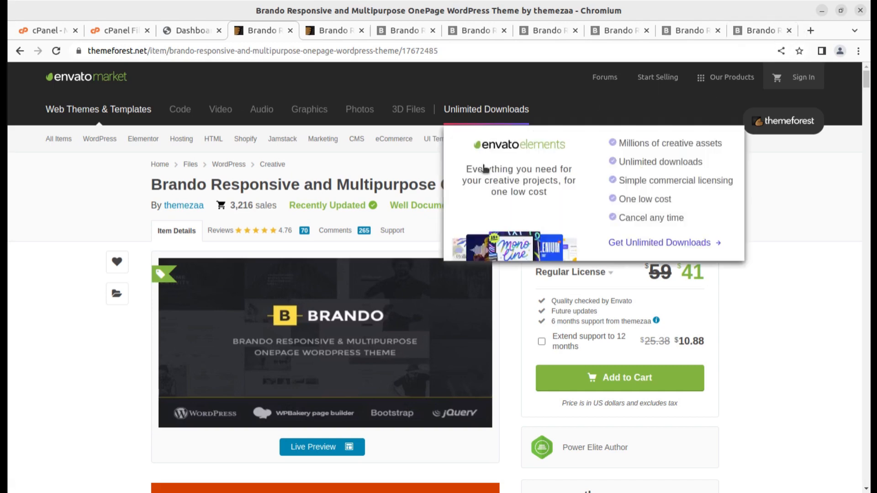
Step: Open the i-create.co.in website in a new browser tab and view its home page down to the features heading
left_click(811, 30)
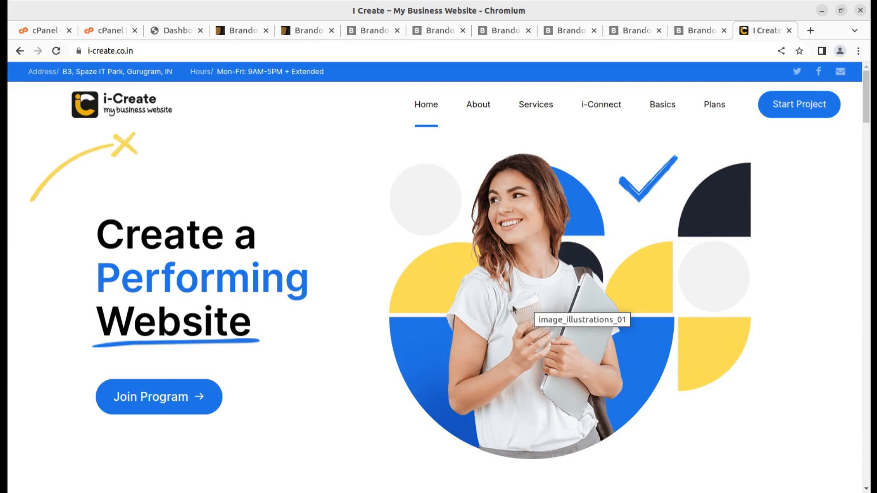
scroll(299, 314, "down", 5)
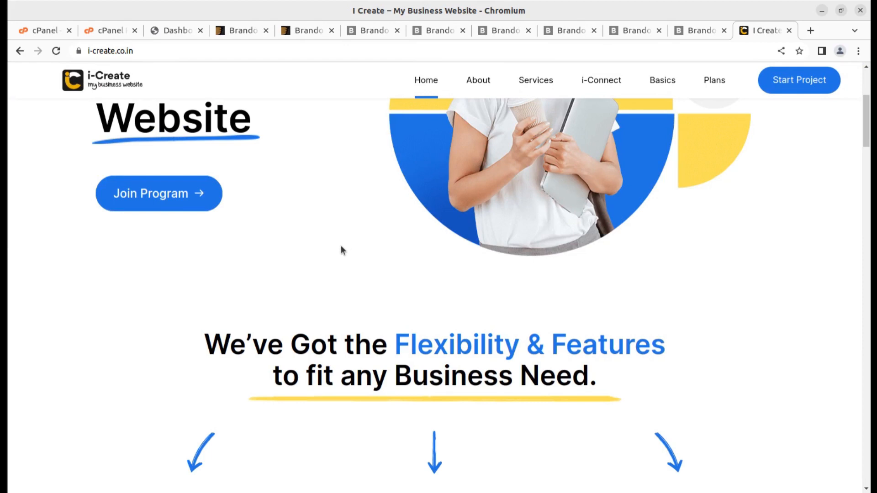
Step: Switch to the Files window from the WordPress dashboard and point out brando.zip and brando-child.zip in the brando_v2.3 folder
left_click(186, 33)
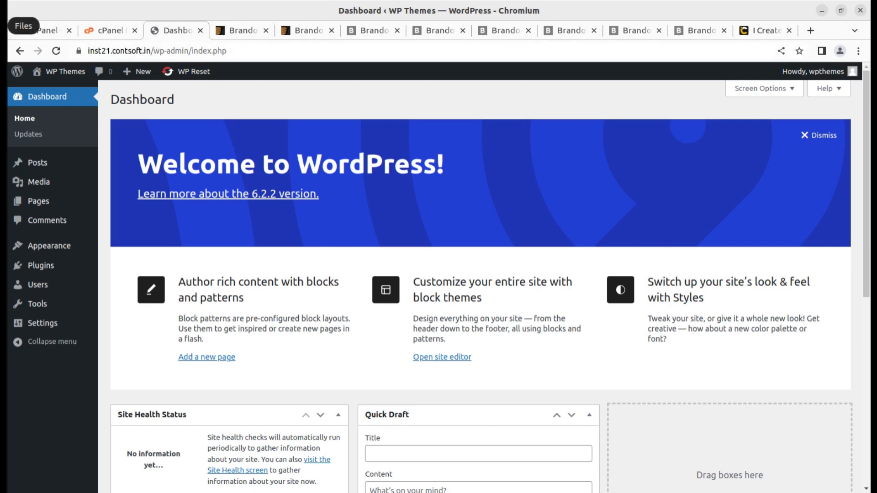
left_click(2, 26)
left_click(241, 84)
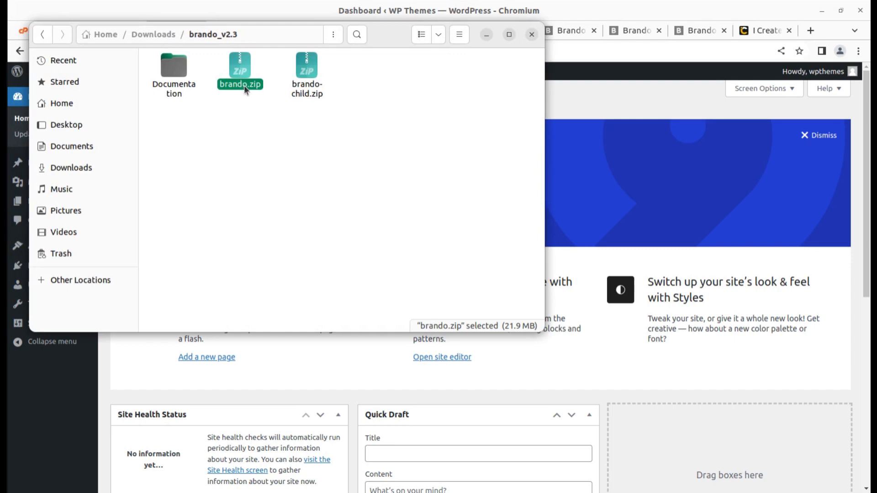
left_click(307, 89)
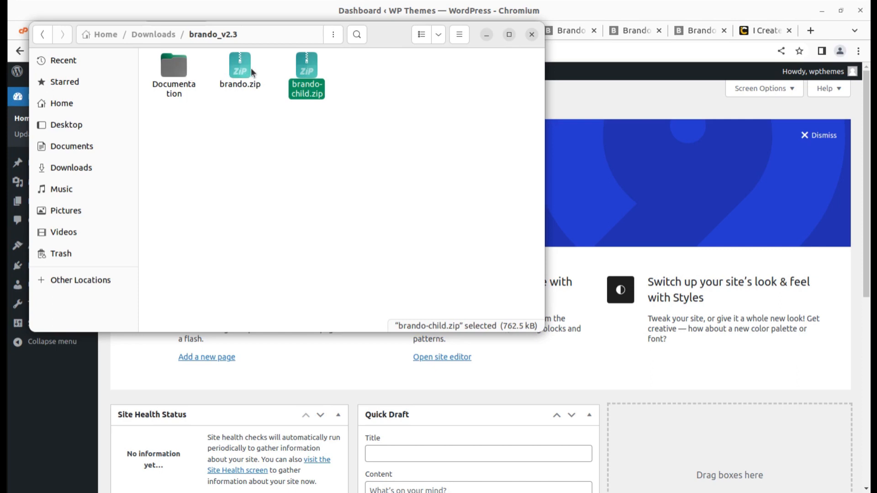
left_click(230, 86)
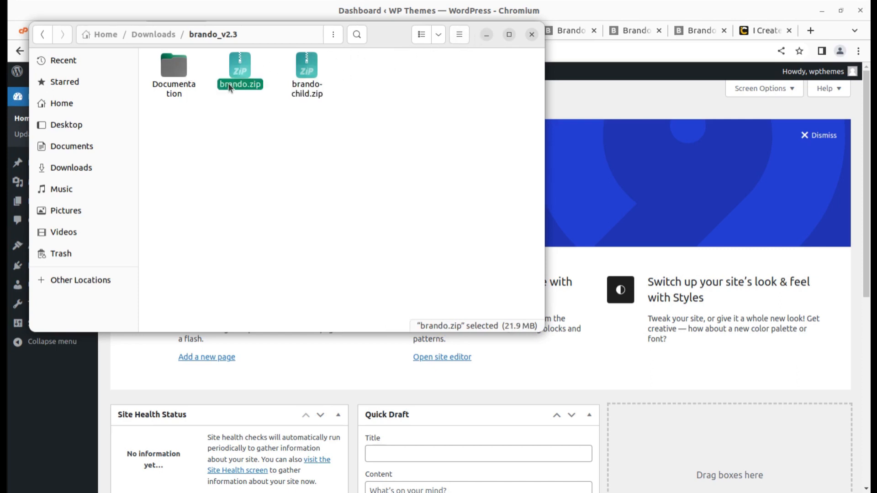
left_click(487, 35)
Step: Show the cPanel File Manager, view the WP Themes site's front end in a separate tab, and return to its WordPress dashboard
left_click(115, 33)
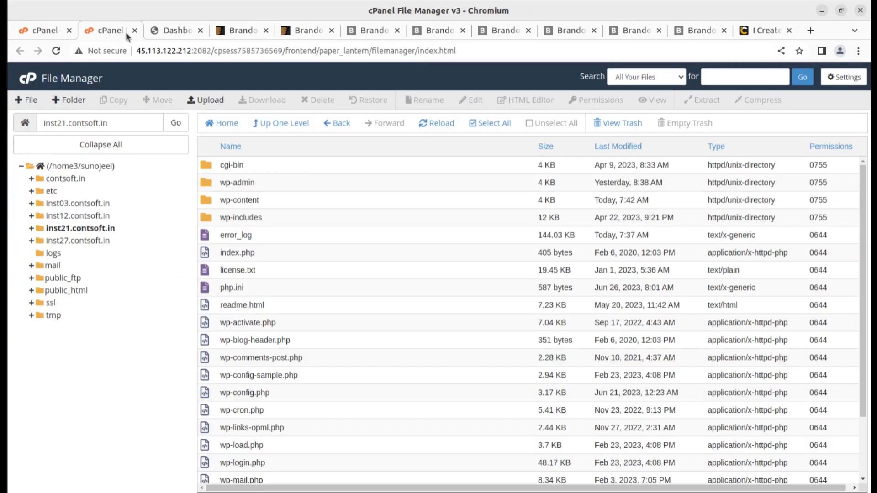
left_click(165, 31)
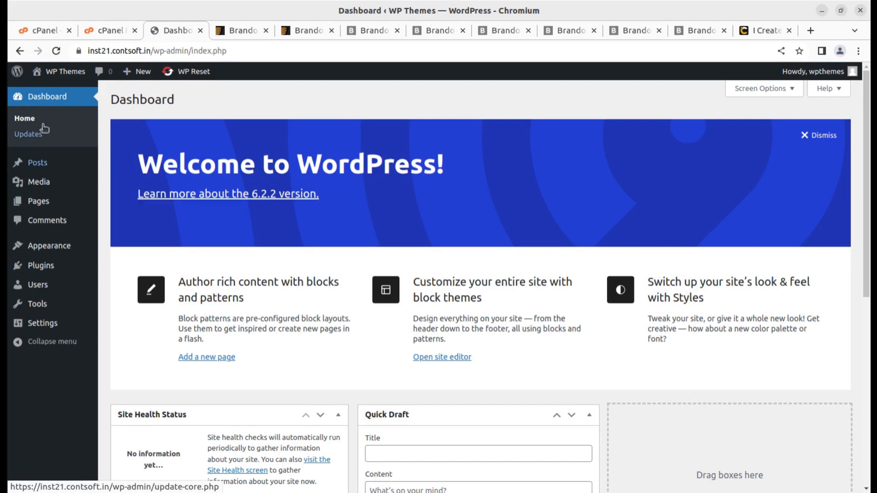
mouse_move(60, 76)
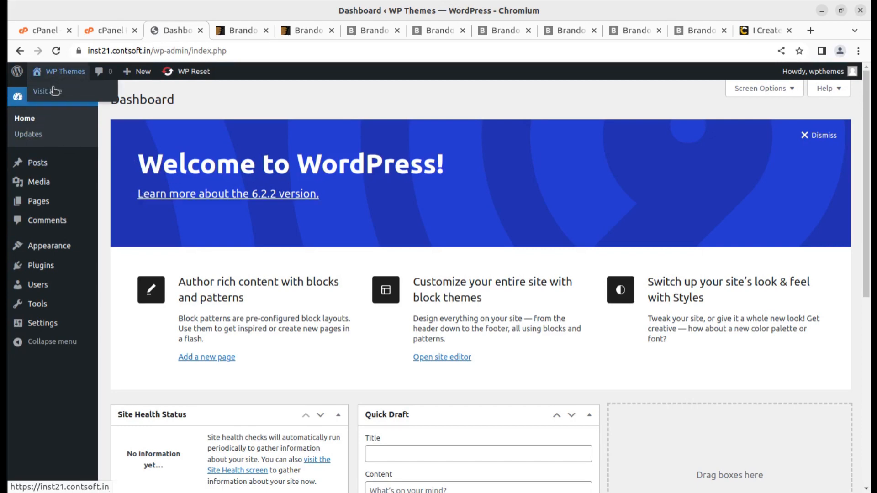
middle_click(47, 91)
left_click(228, 33)
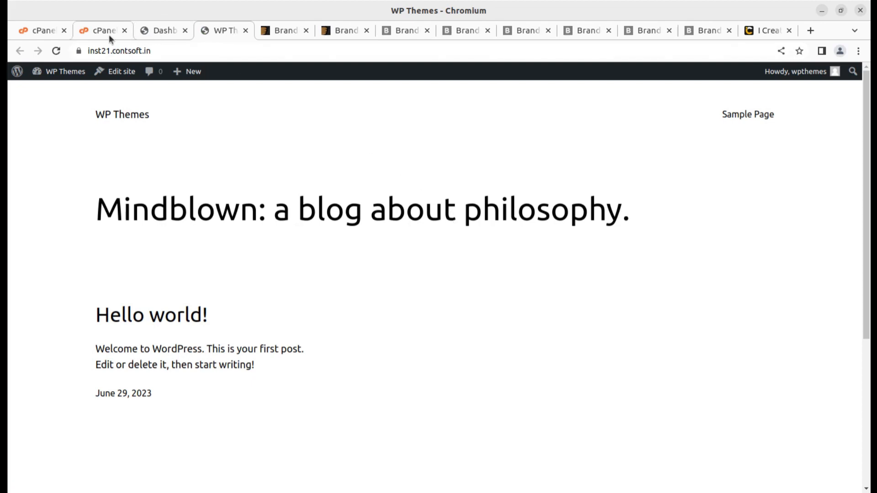
left_click(163, 30)
mouse_move(64, 250)
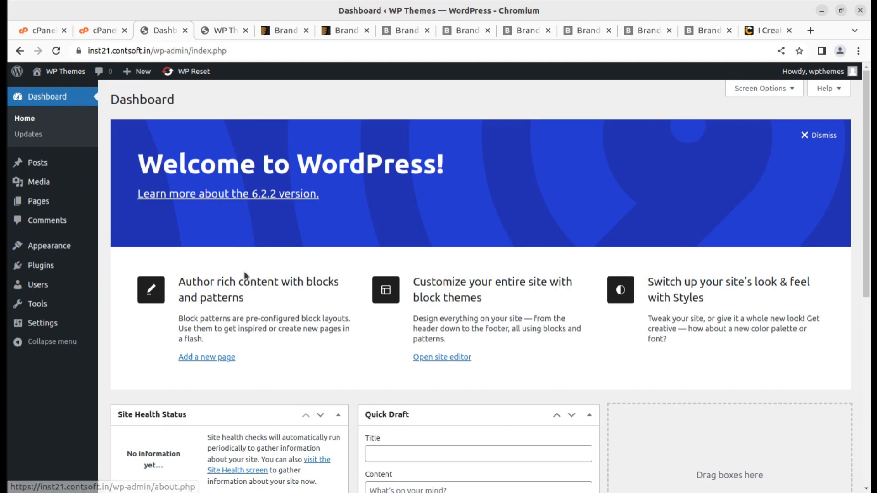
Step: Look through the cPanel main page's Files, Databases, Domains and Software sections, including WordPress Manager by Softaculous
left_click(43, 30)
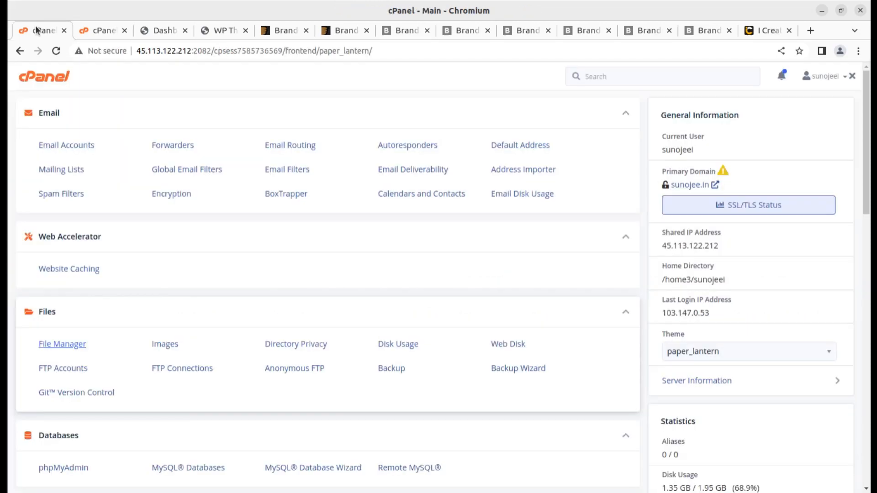
scroll(159, 342, "down", 6)
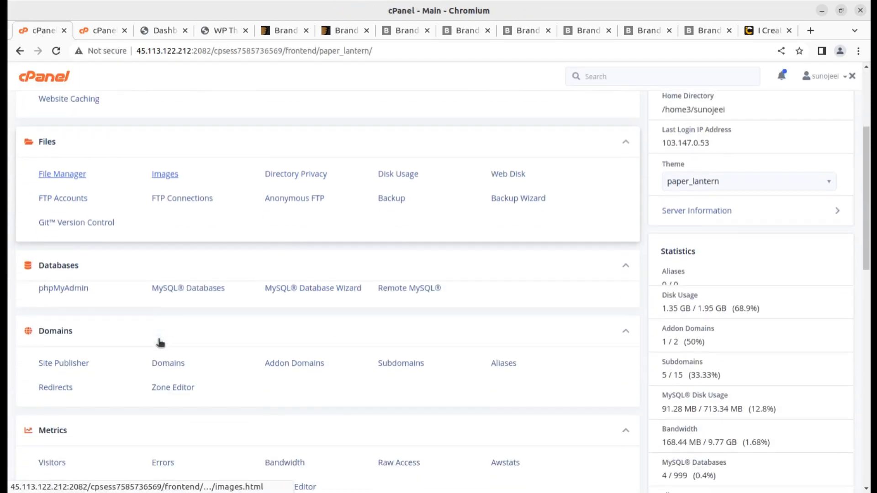
scroll(127, 265, "up", 3)
scroll(127, 264, "down", 7)
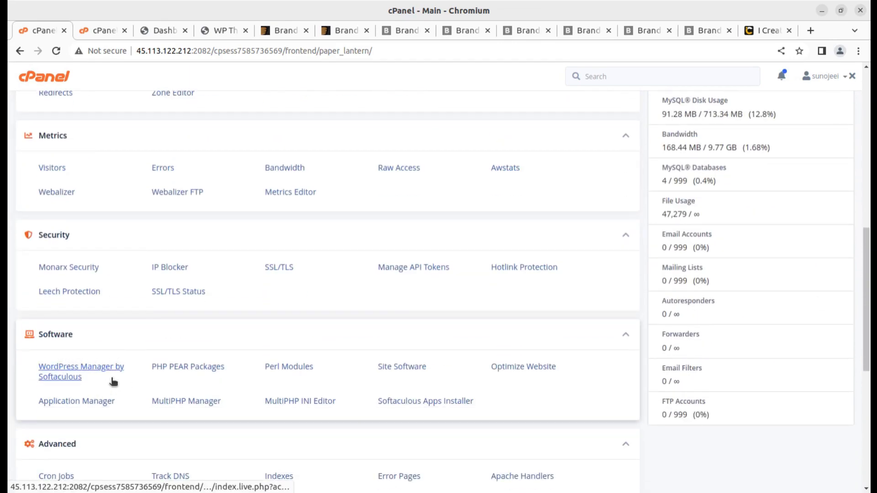
scroll(112, 382, "up", 6)
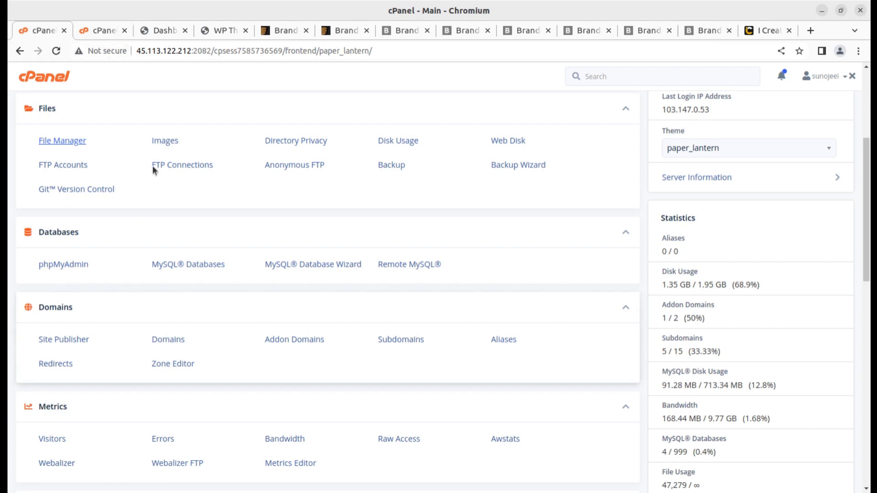
Step: Show the theme ZIP upload form on the Add Themes page of the WordPress dashboard
left_click(152, 33)
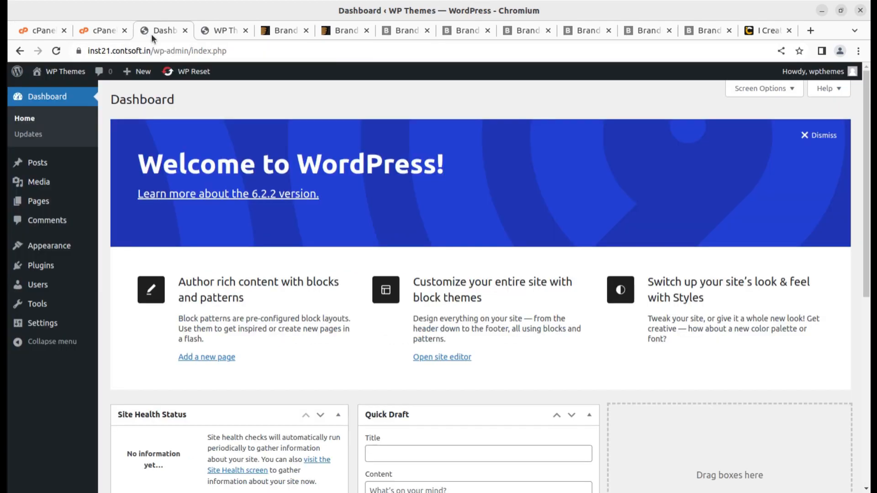
mouse_move(51, 254)
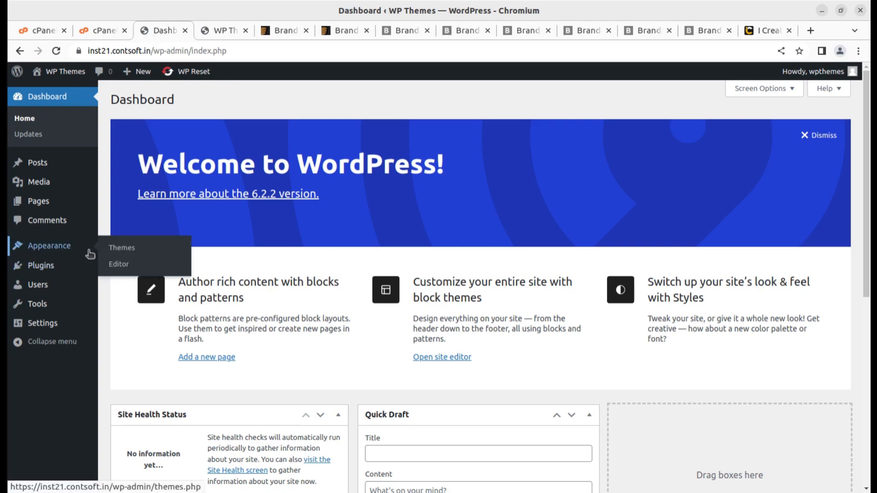
left_click(122, 251)
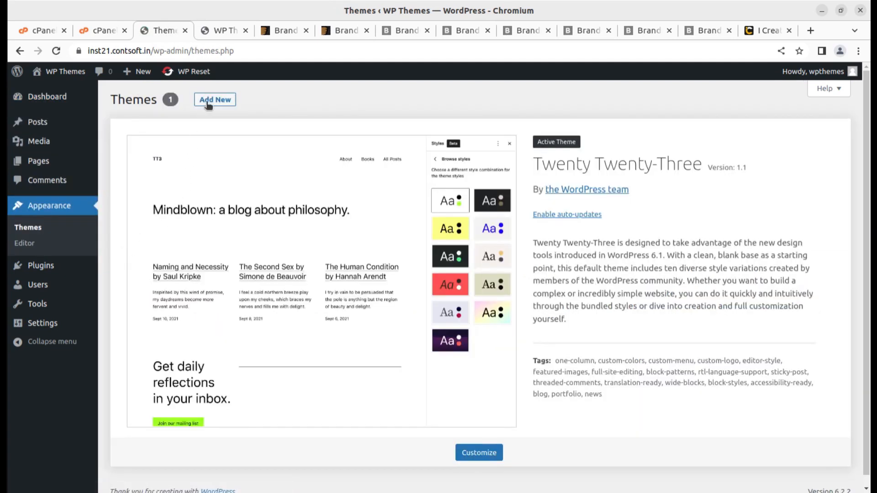
left_click(209, 104)
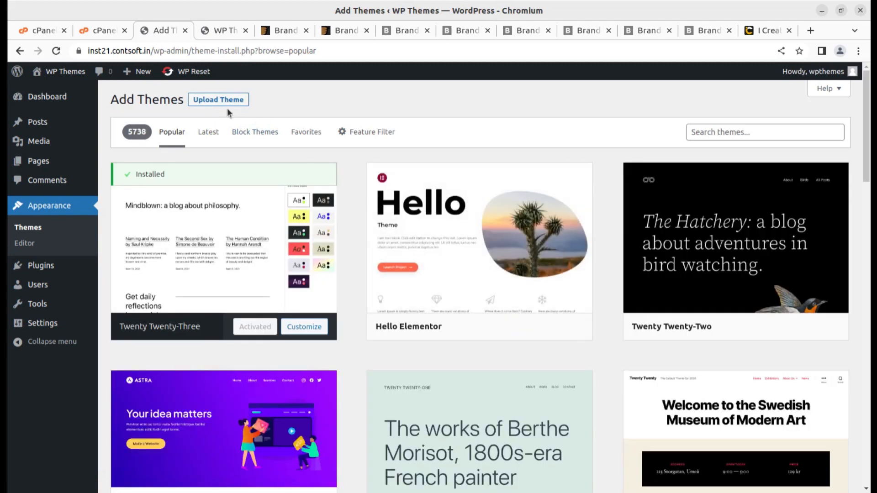
left_click(226, 103)
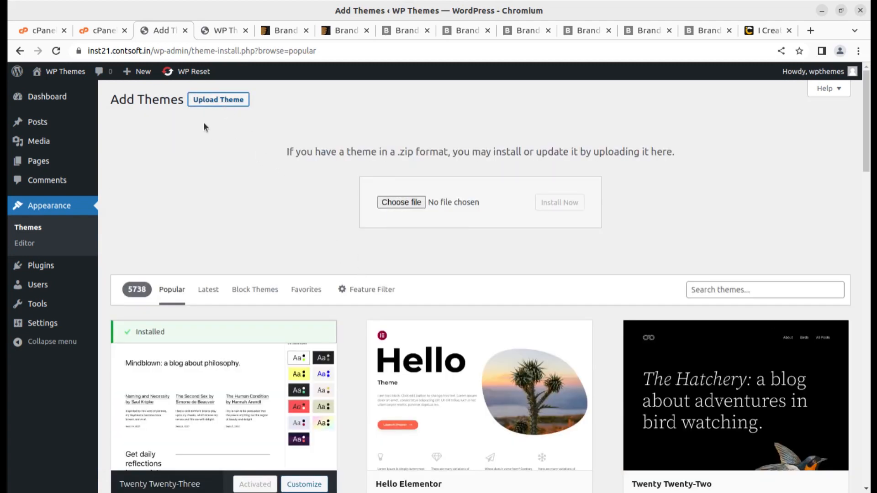
Step: Open the wp-content/themes folder of inst21.contsoft.in in the cPanel File Manager
left_click(111, 32)
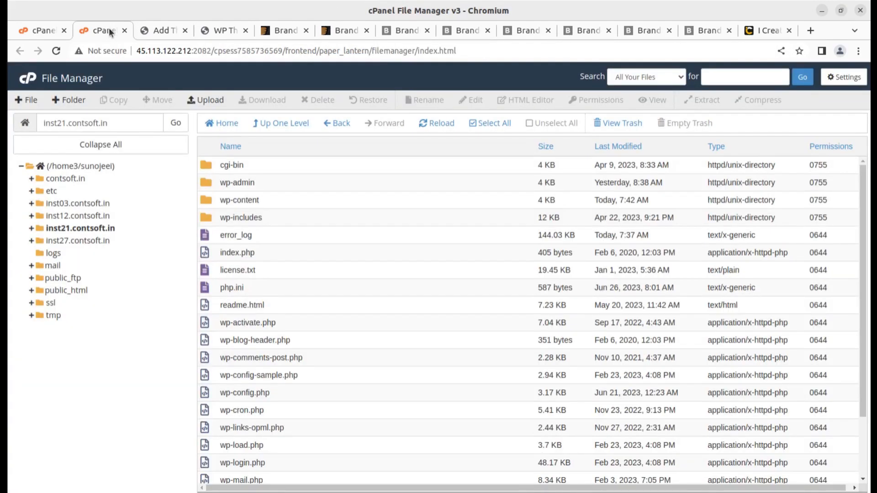
double_click(277, 199)
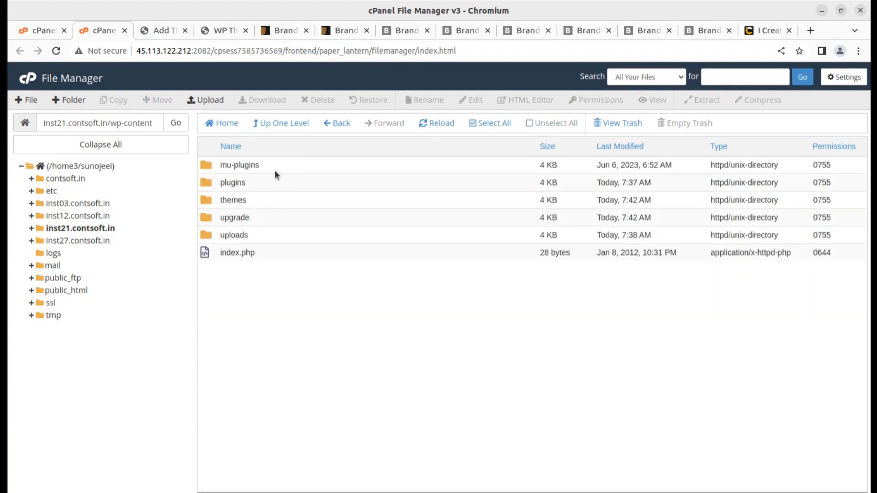
double_click(267, 202)
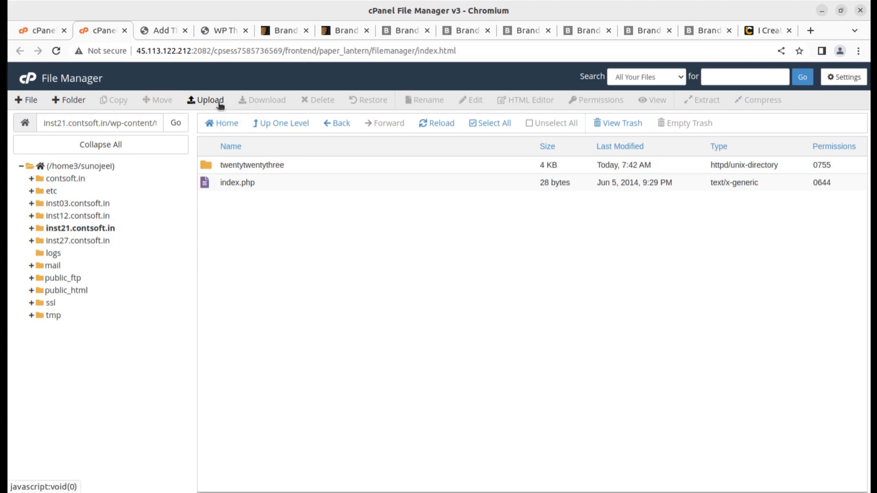
Step: Upload brando.zip from the Downloads/brando_v2.3 folder into the themes folder and return to the folder listing
left_click(205, 100)
left_click(419, 257)
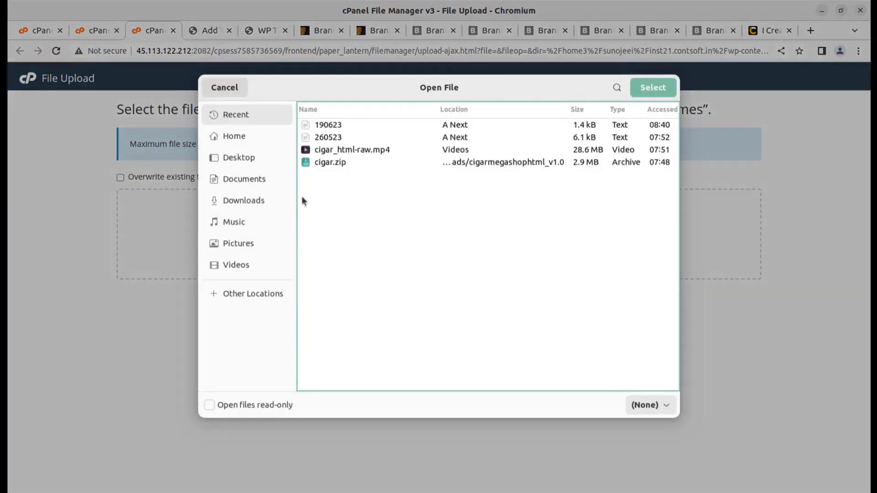
left_click(251, 197)
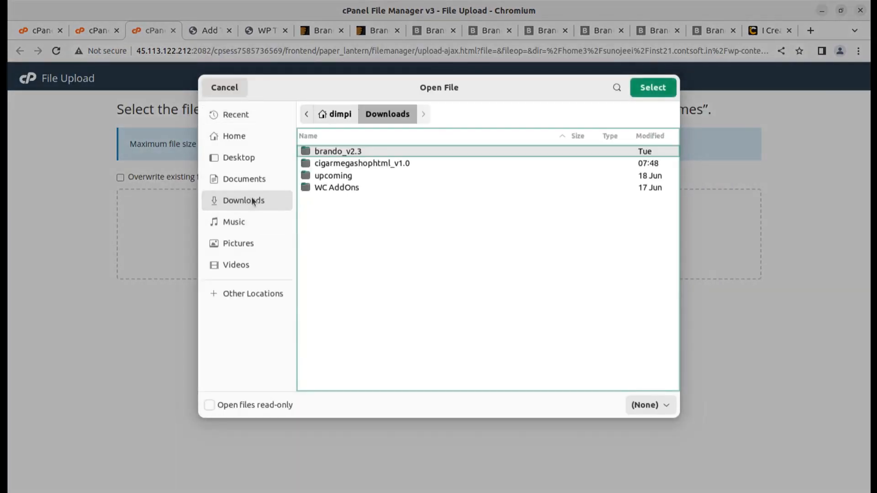
double_click(348, 155)
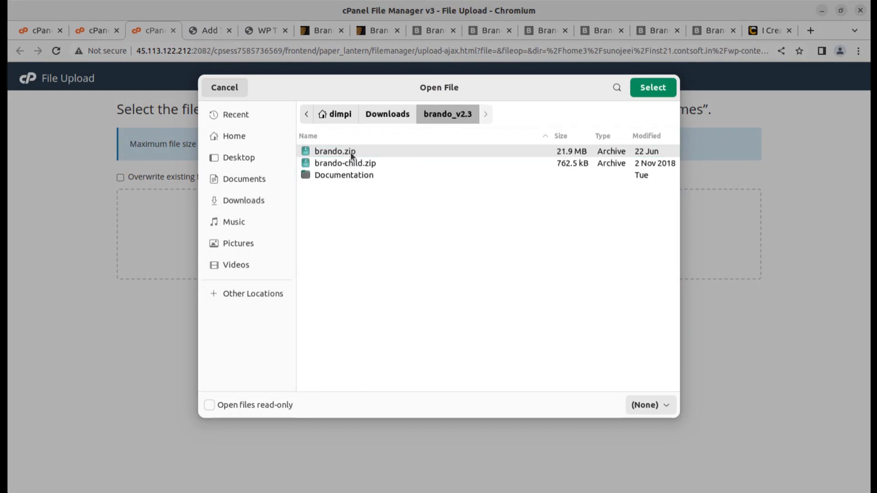
left_click(651, 89)
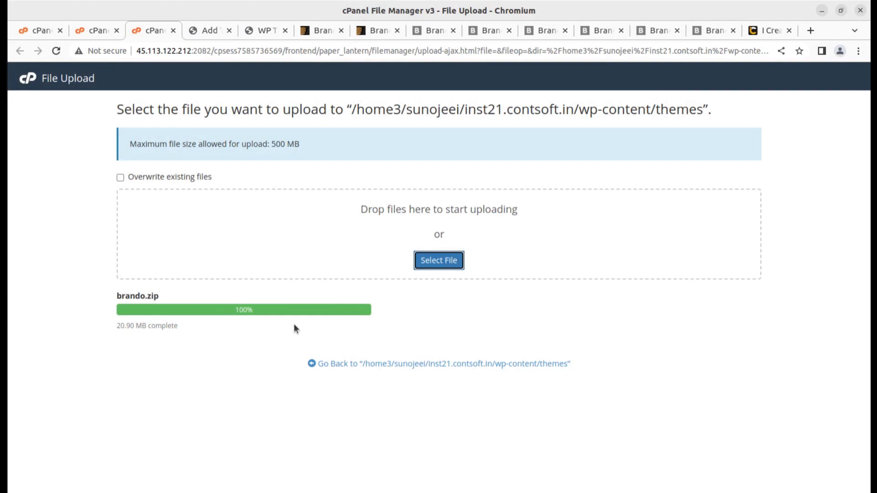
left_click(371, 364)
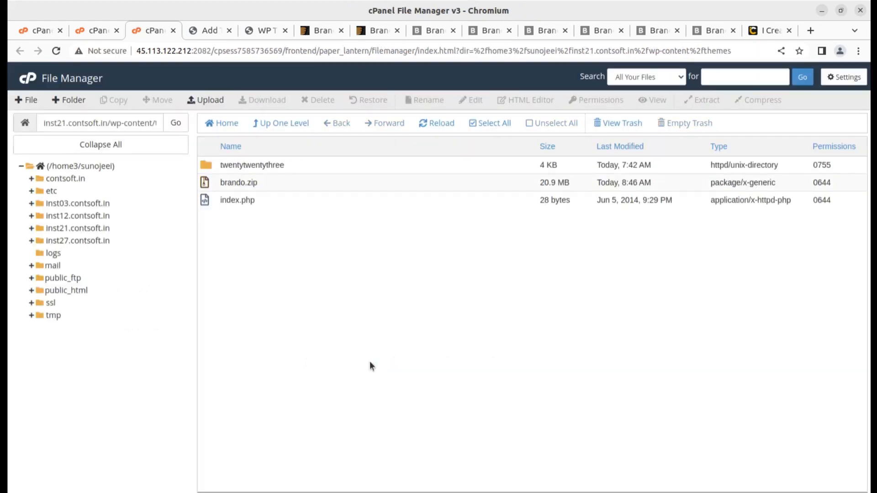
Step: Extract brando.zip inside the themes folder, close the extraction results and reload the file list
left_click(282, 184)
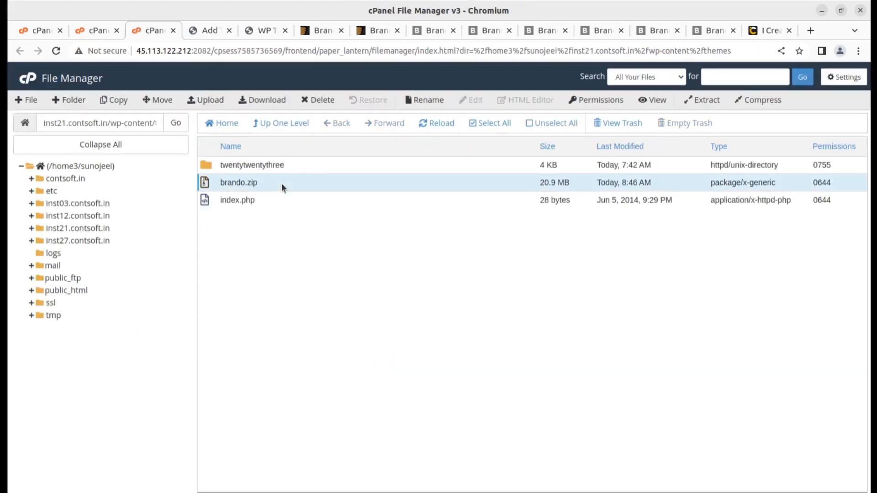
right_click(282, 183)
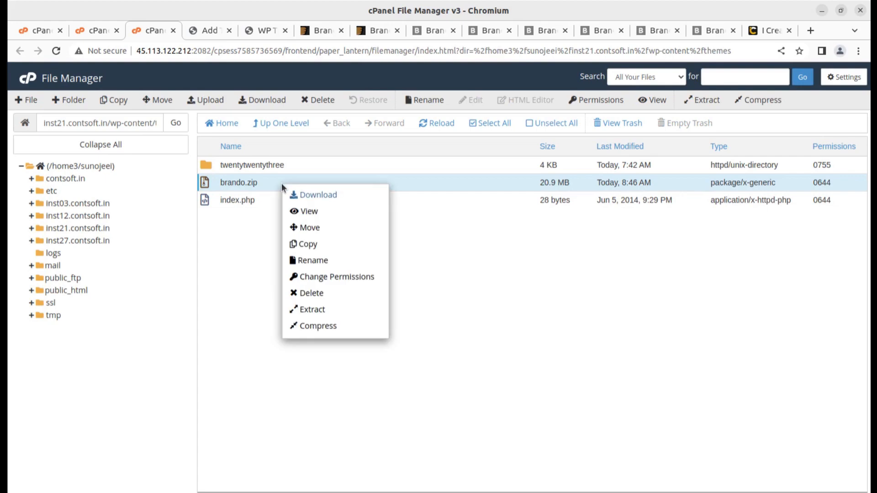
left_click(337, 312)
left_click(526, 335)
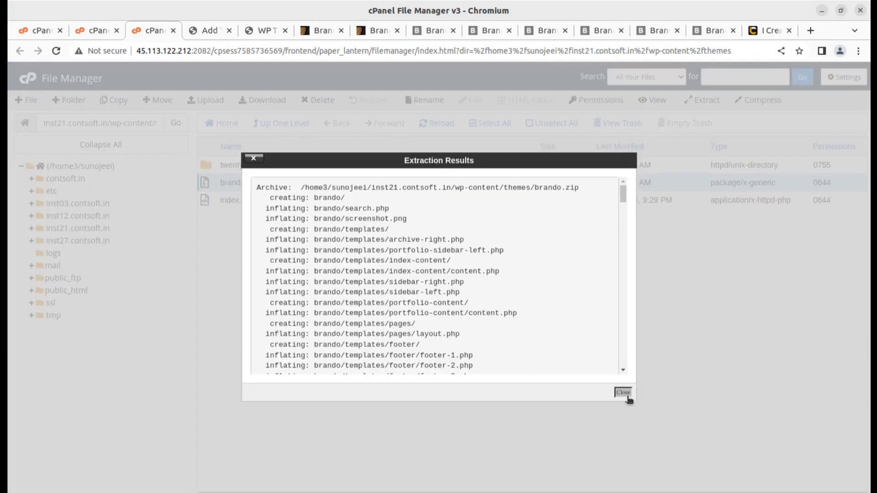
left_click(624, 393)
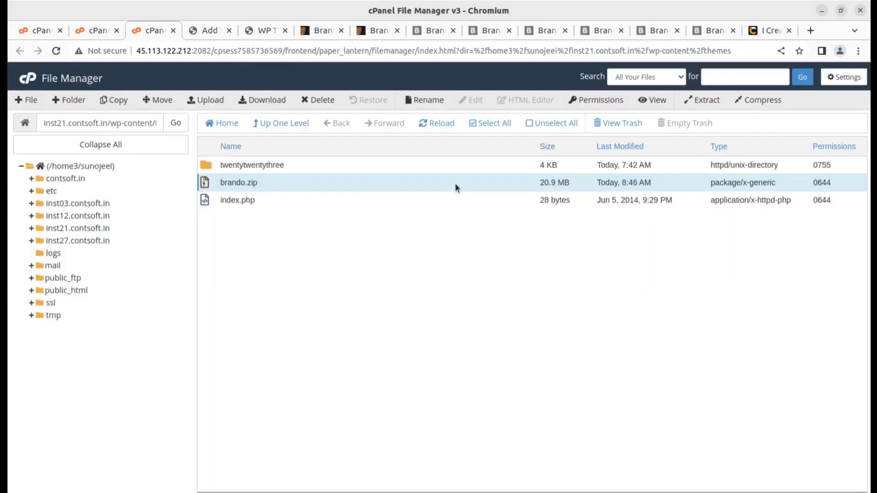
left_click(437, 128)
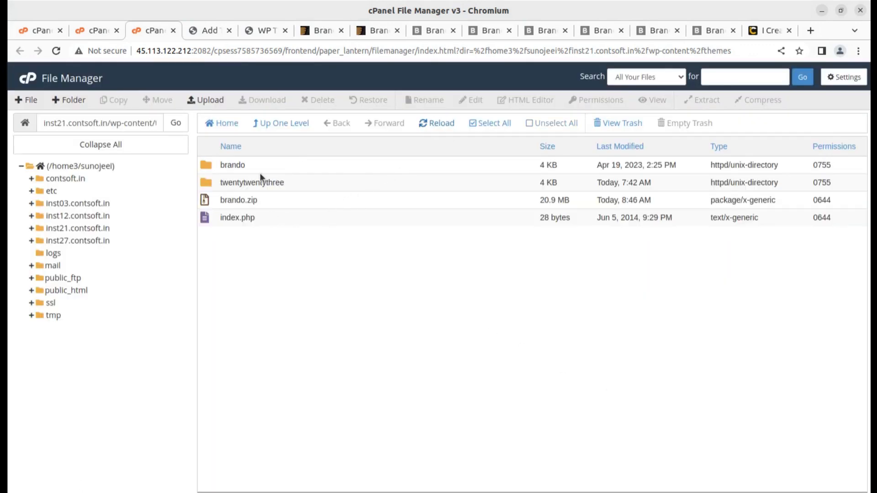
Step: Permanently delete brando.zip from the themes folder, skipping the trash
left_click(265, 200)
left_click(315, 100)
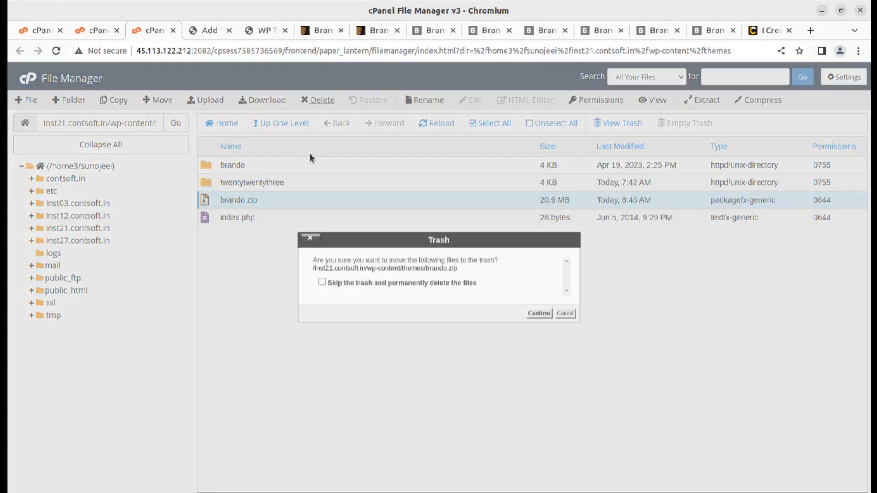
left_click(322, 282)
left_click(538, 314)
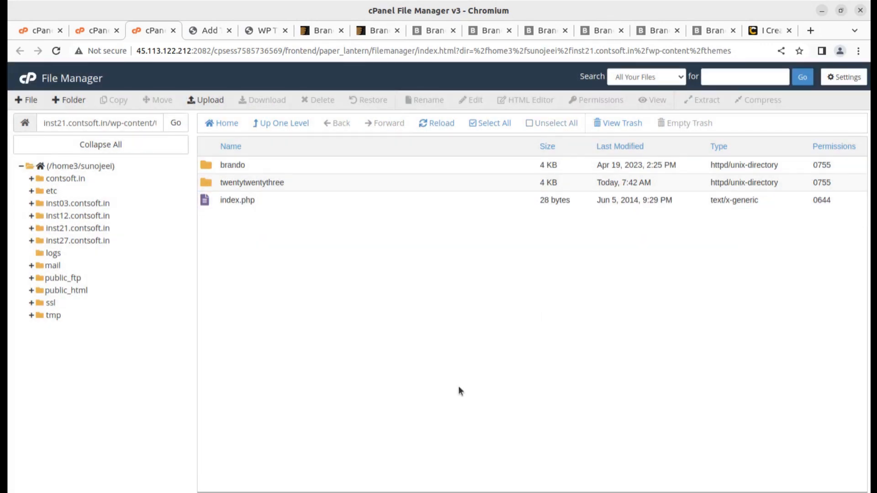
Step: Switch to the WordPress admin, open the details of the Brando theme among the installed themes, and activate it
left_click(213, 31)
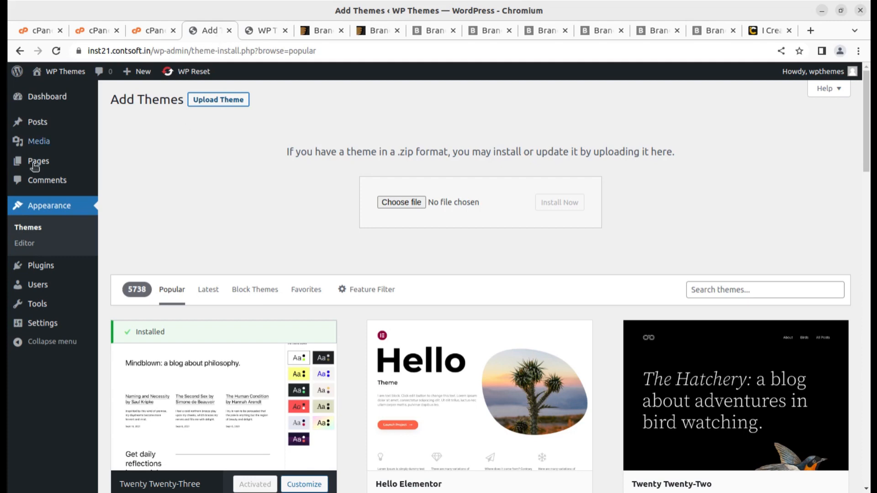
left_click(45, 225)
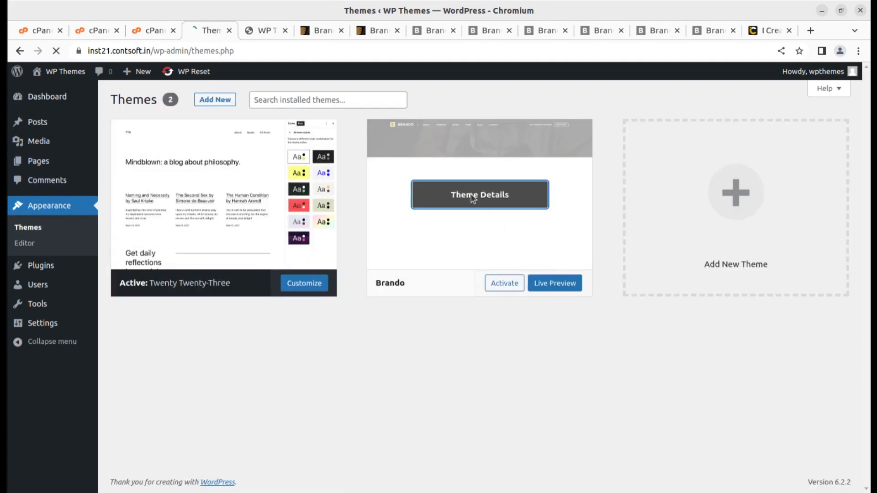
left_click(470, 194)
left_click_drag(535, 161, 640, 160)
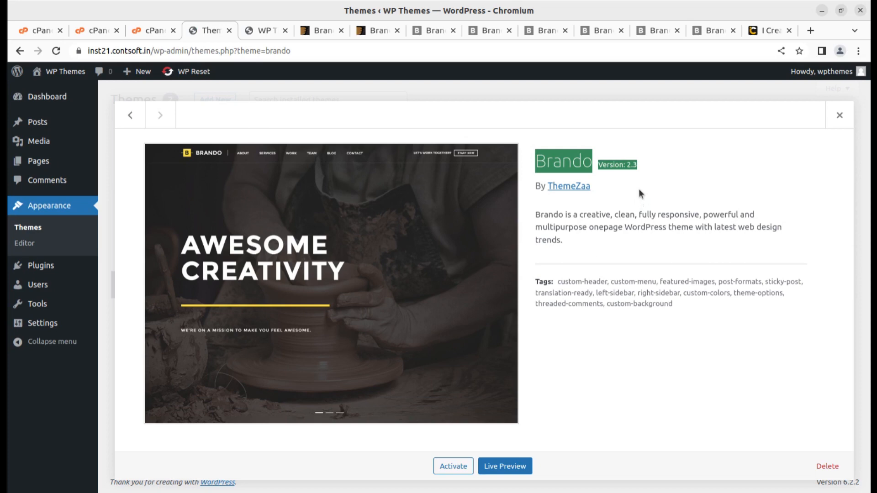
left_click(455, 470)
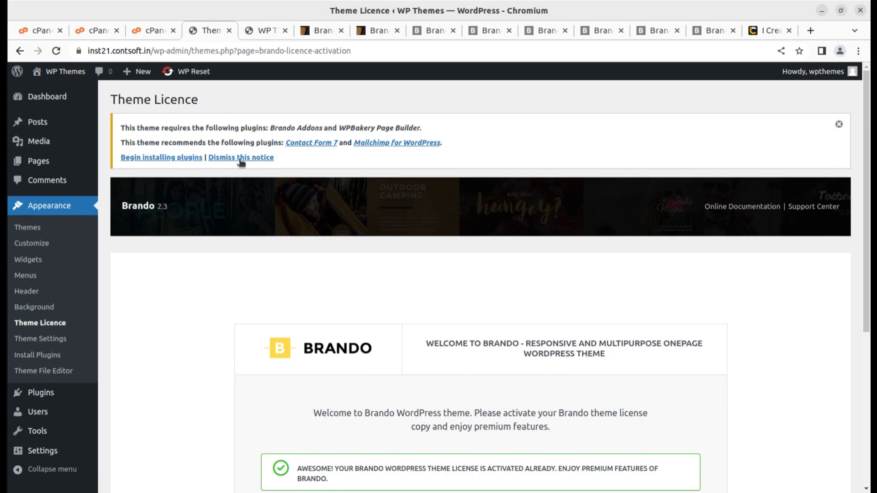
Step: Bulk-install the theme's plugins Brando Addons, WPBakery Page Builder, Contact Form 7 and Mailchimp for WordPress
left_click(154, 160)
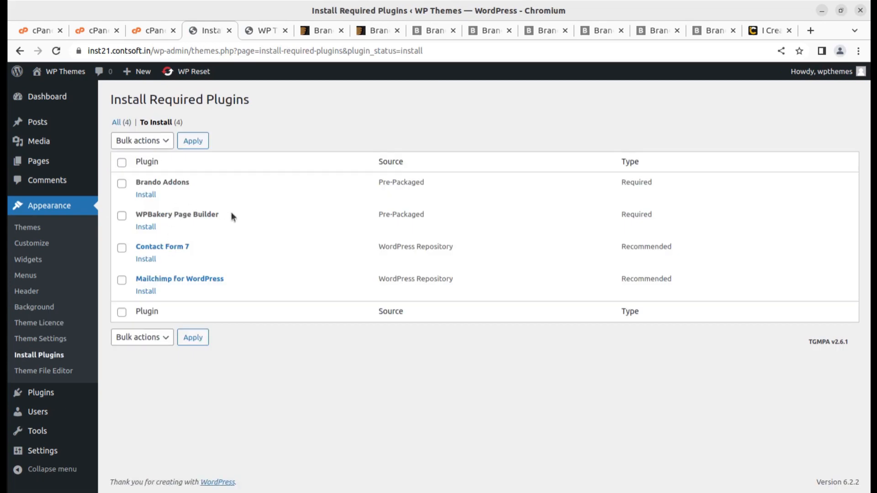
left_click_drag(231, 216, 134, 217)
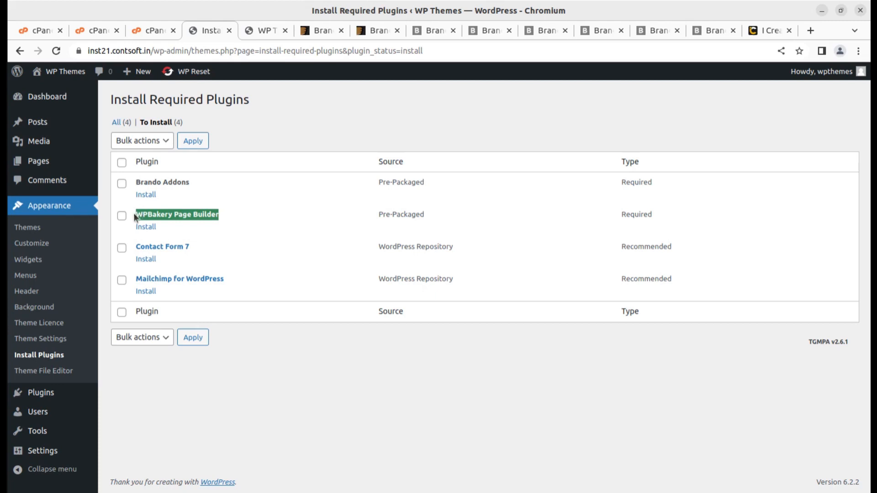
left_click_drag(212, 182, 135, 179)
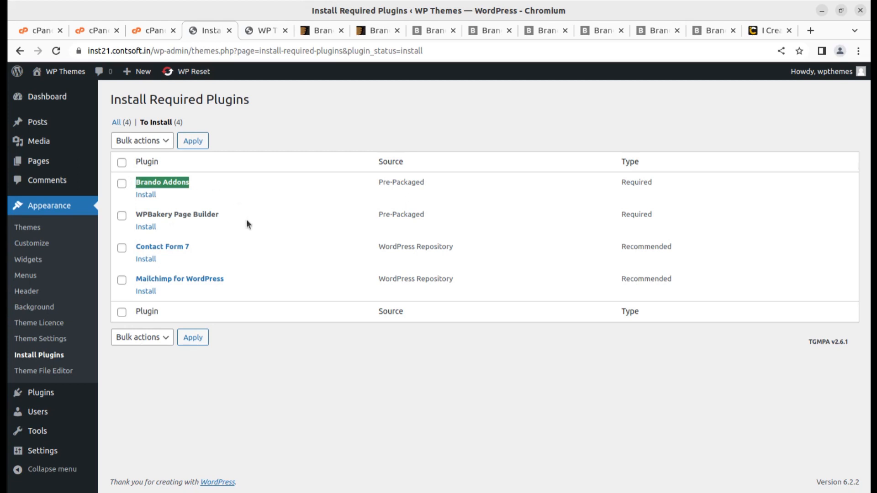
left_click_drag(246, 220, 236, 224)
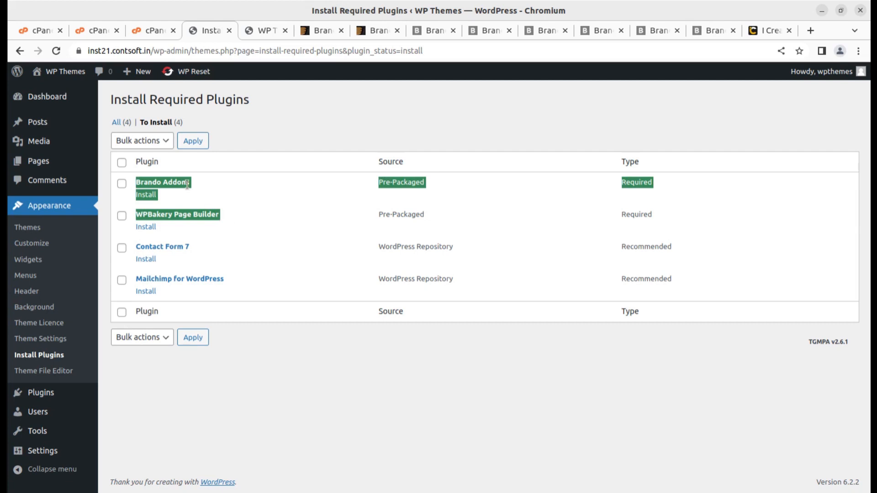
left_click_drag(190, 248, 137, 247)
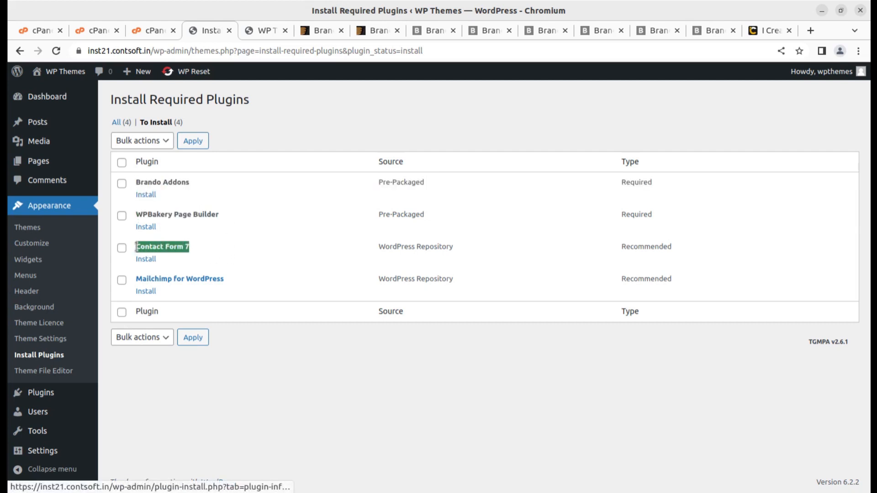
left_click_drag(228, 283, 130, 278)
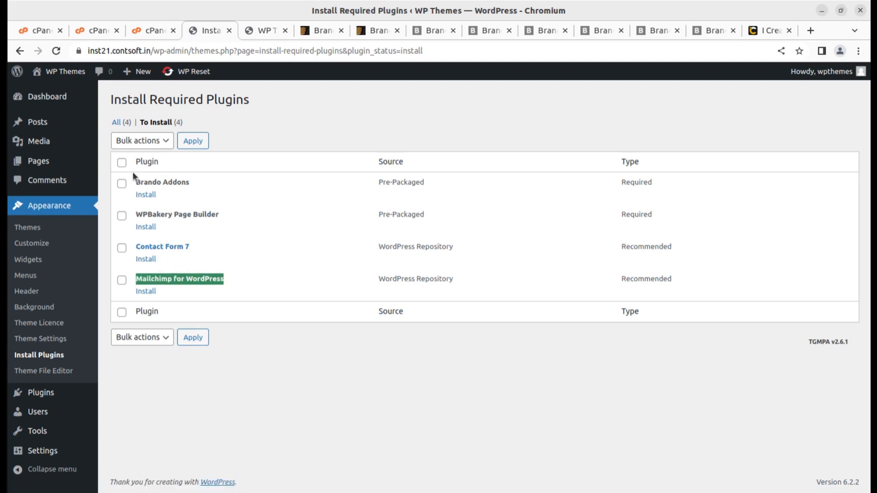
left_click(122, 165)
left_click(145, 141)
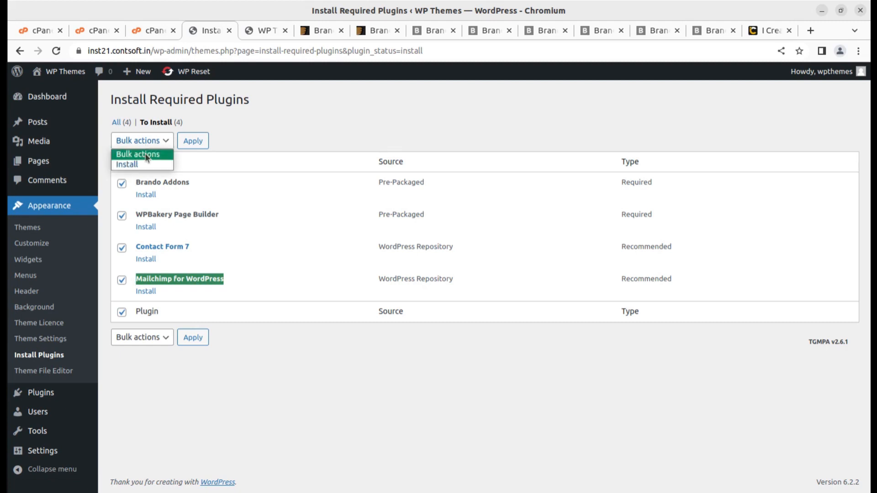
left_click(145, 167)
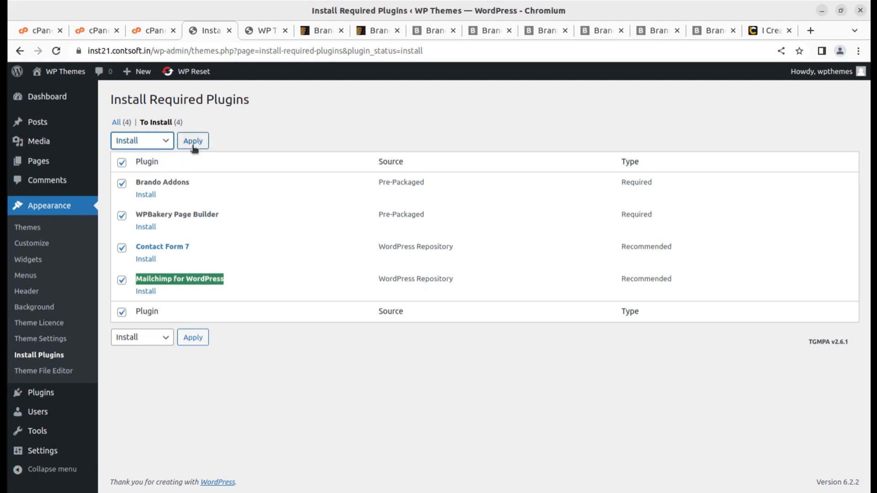
left_click(193, 145)
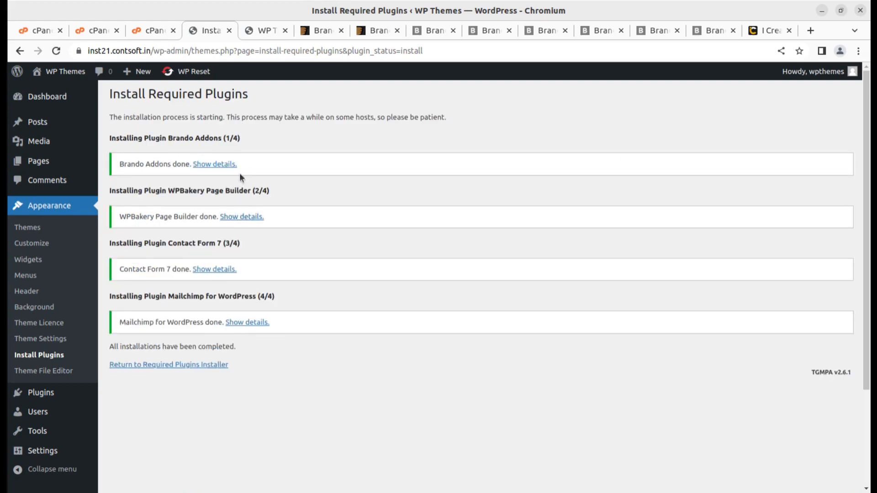
Step: Bulk-activate all four newly installed plugins and dismiss the WPBakery Page Builder notice on the dashboard
left_click(181, 365)
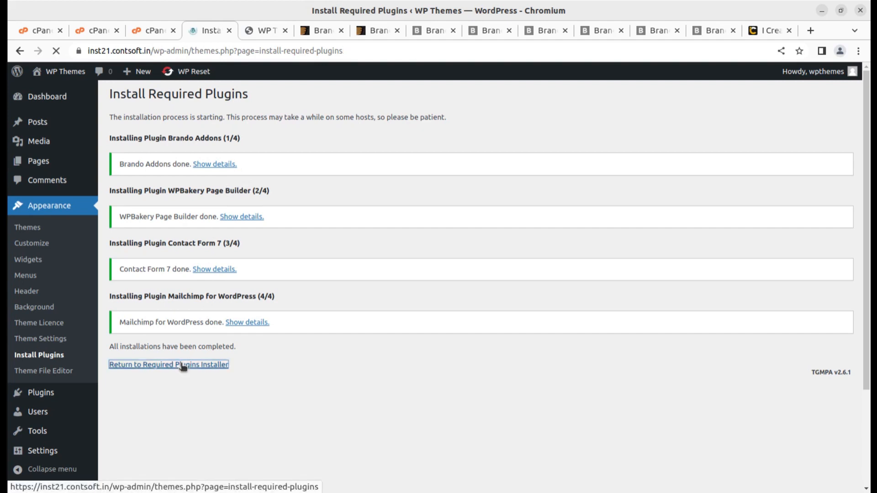
left_click(122, 163)
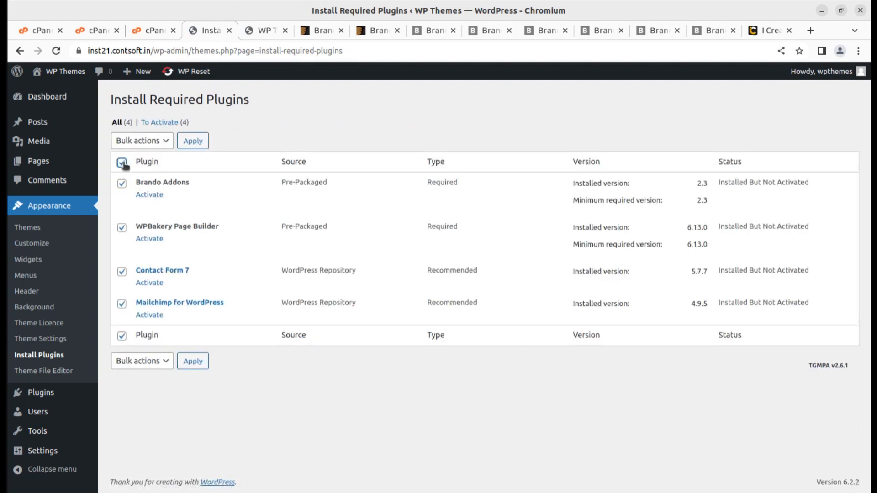
left_click(146, 141)
left_click(141, 184)
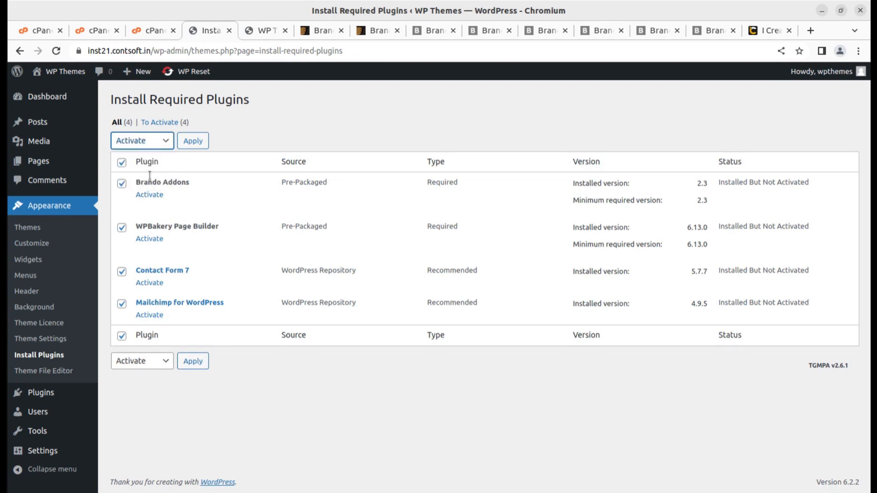
left_click(194, 142)
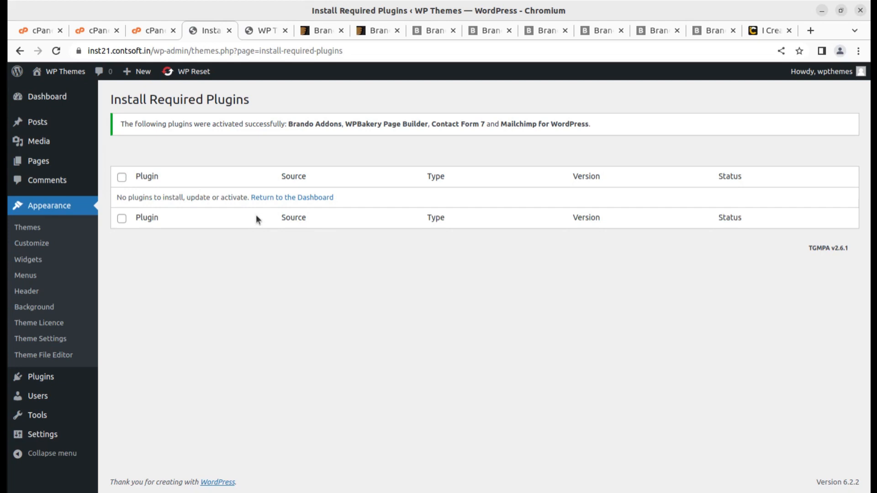
left_click(55, 104)
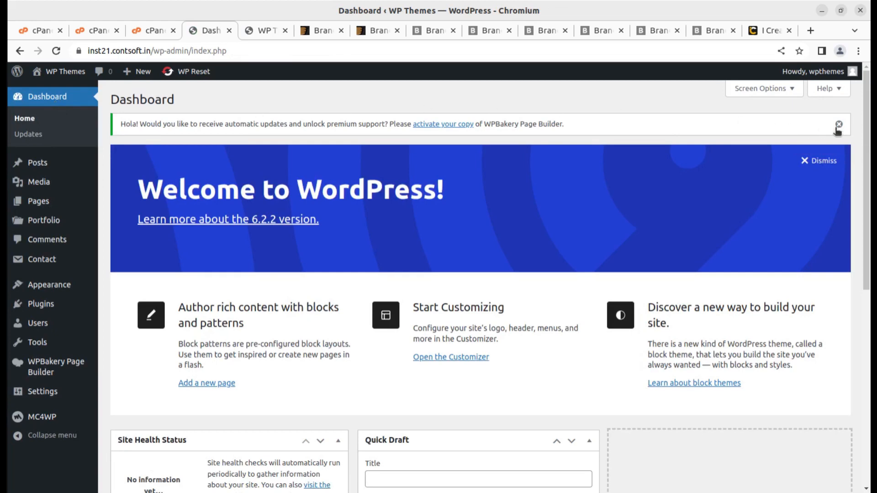
left_click(839, 124)
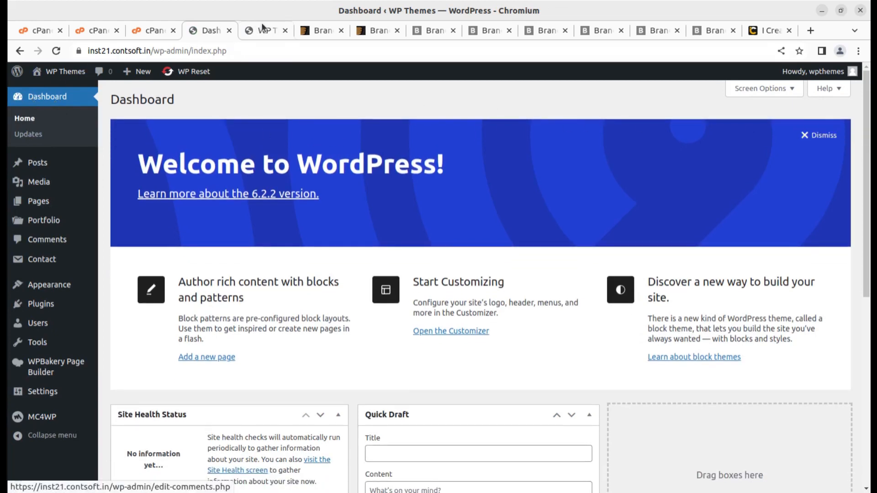
Step: Reload the inst21.contsoft.in front page and look over its appearance with the Brando theme
left_click(261, 31)
left_click(56, 51)
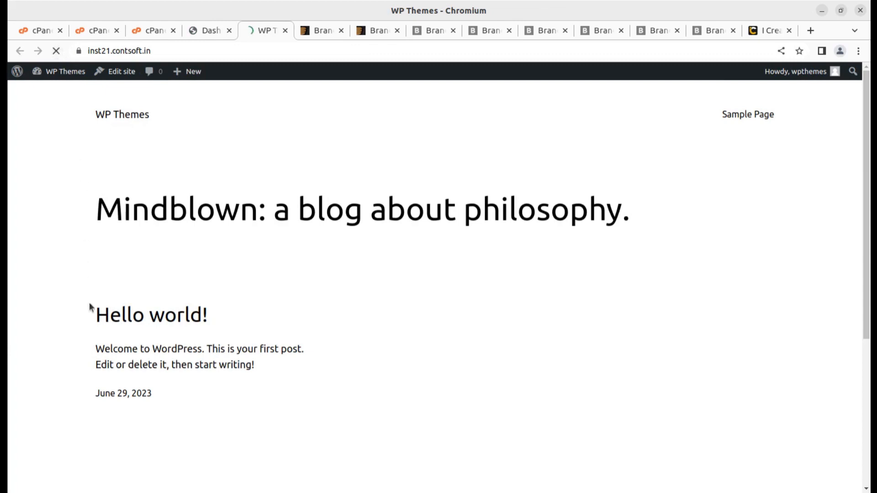
scroll(384, 191, "down", 5)
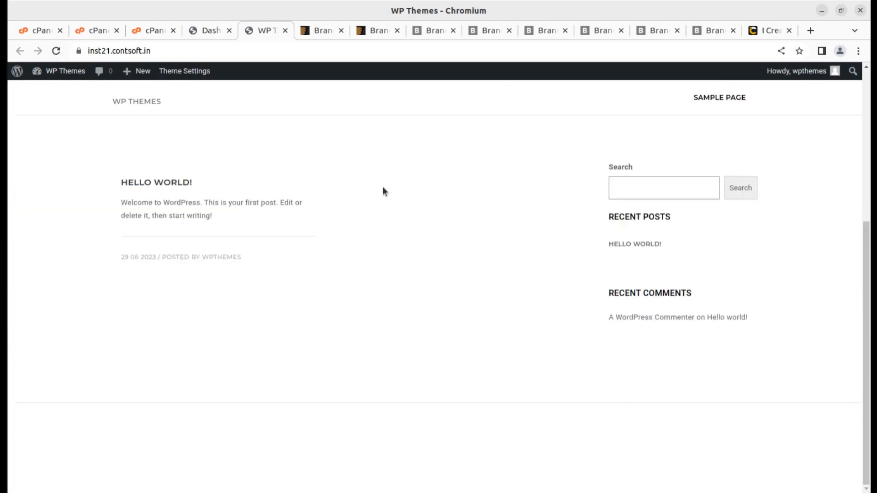
scroll(383, 191, "up", 5)
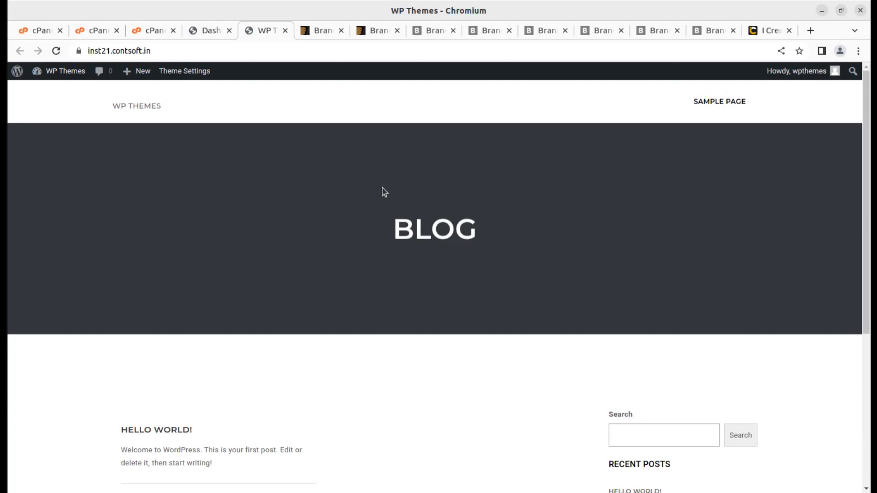
Step: Review the open Brando demo sites, including Application, Agency and Personal, and the demo gallery on the ThemeForest preview page
left_click(490, 30)
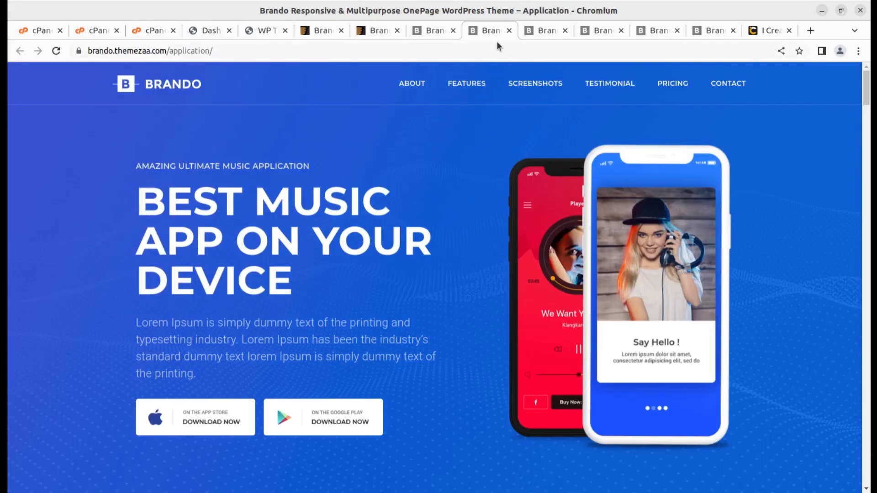
left_click(429, 30)
scroll(398, 220, "up", 5)
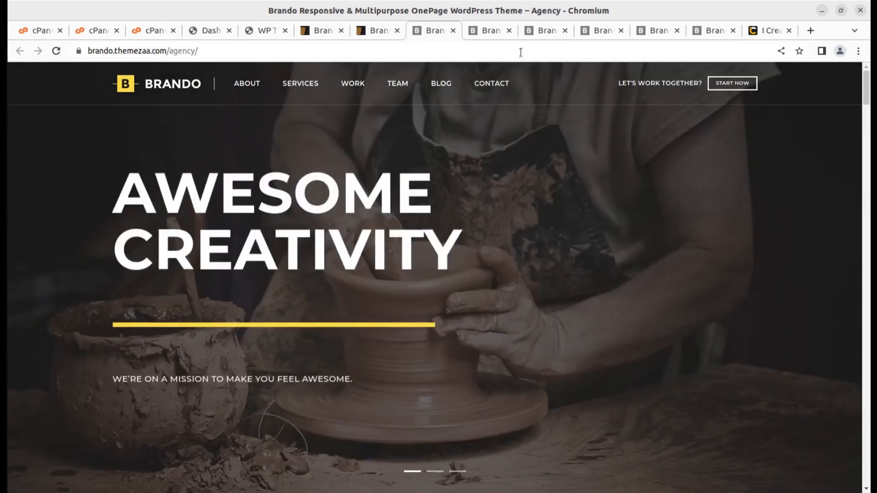
left_click(536, 32)
left_click(602, 31)
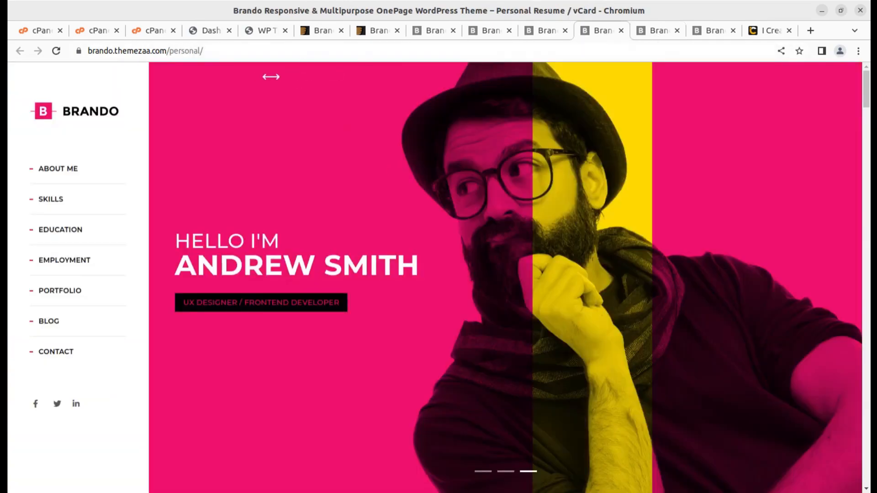
left_click(375, 31)
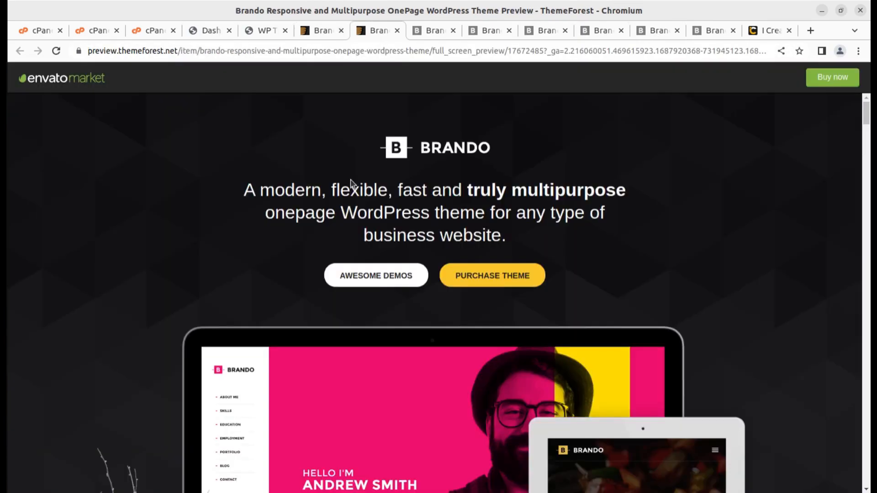
scroll(334, 235, "down", 10)
scroll(333, 237, "down", 5)
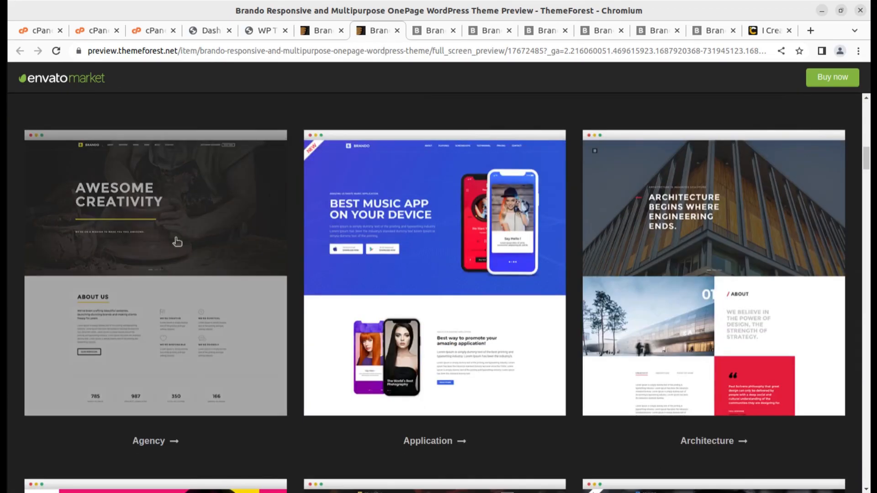
scroll(178, 243, "down", 20)
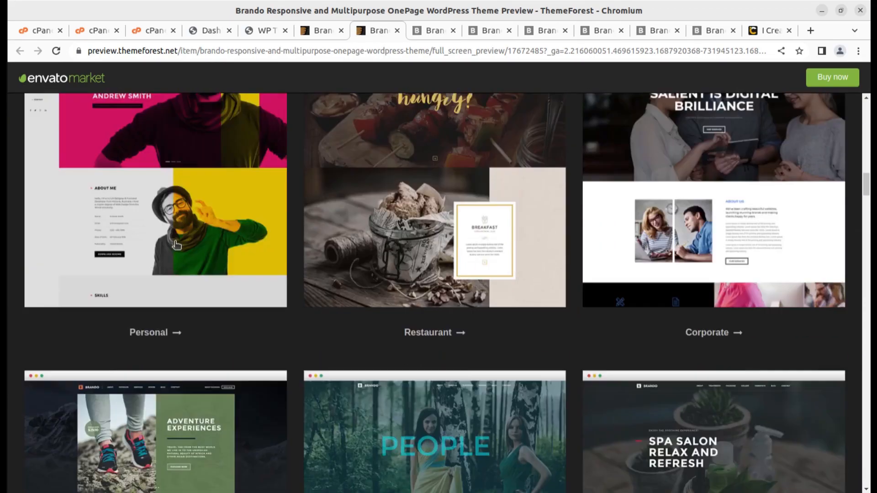
scroll(177, 247, "down", 10)
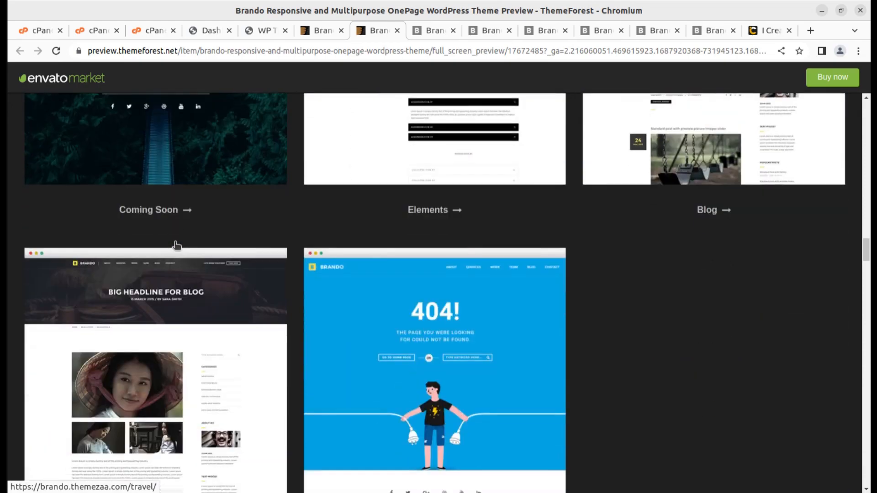
scroll(376, 204, "up", 7)
Step: Open the Import/Export section of the Brando theme settings in WordPress and review the demo import requirements and available demos
left_click(215, 30)
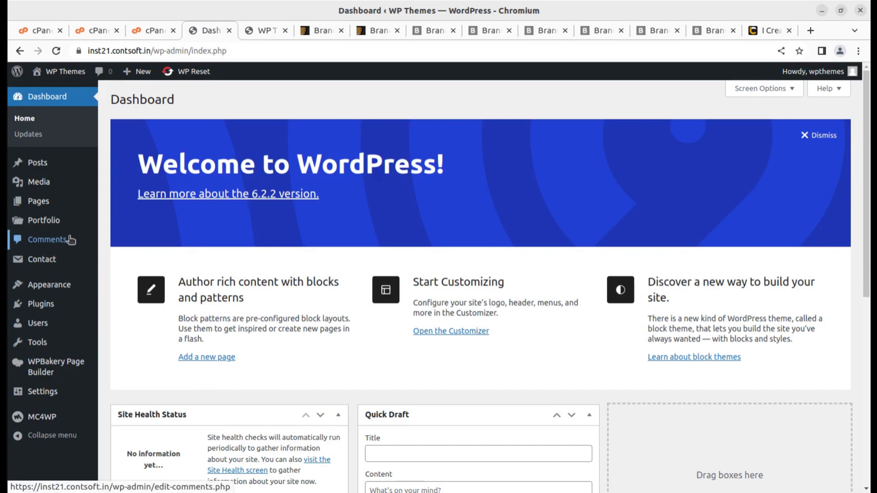
mouse_move(61, 288)
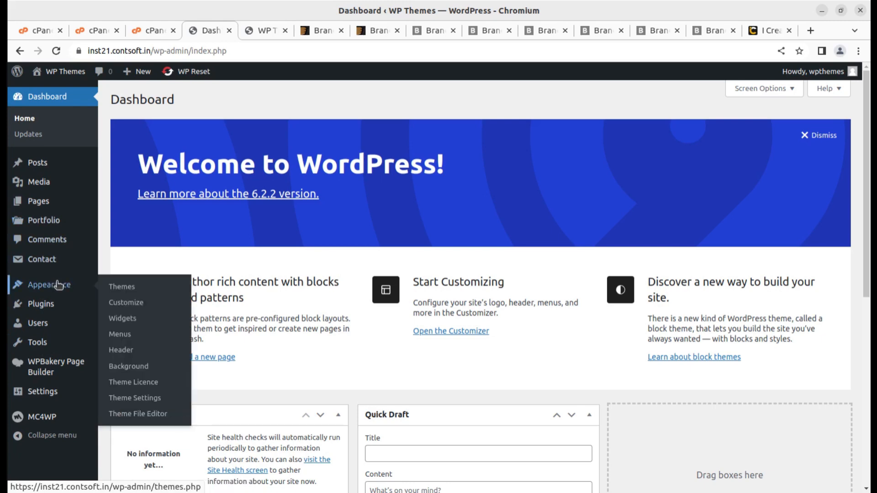
left_click(142, 402)
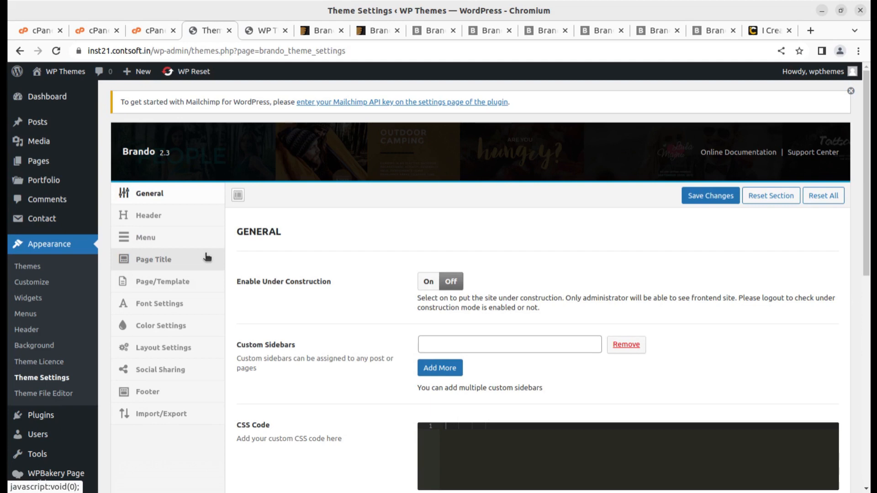
left_click(161, 414)
scroll(351, 335, "down", 3)
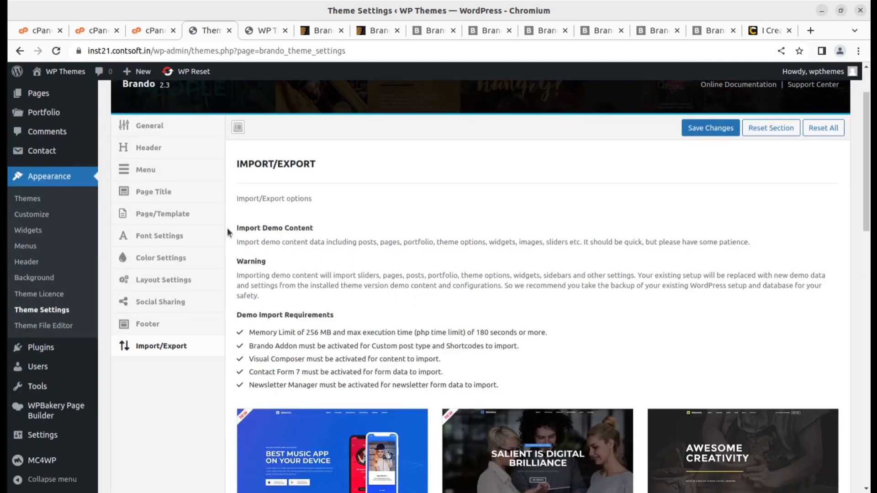
scroll(372, 307, "down", 3)
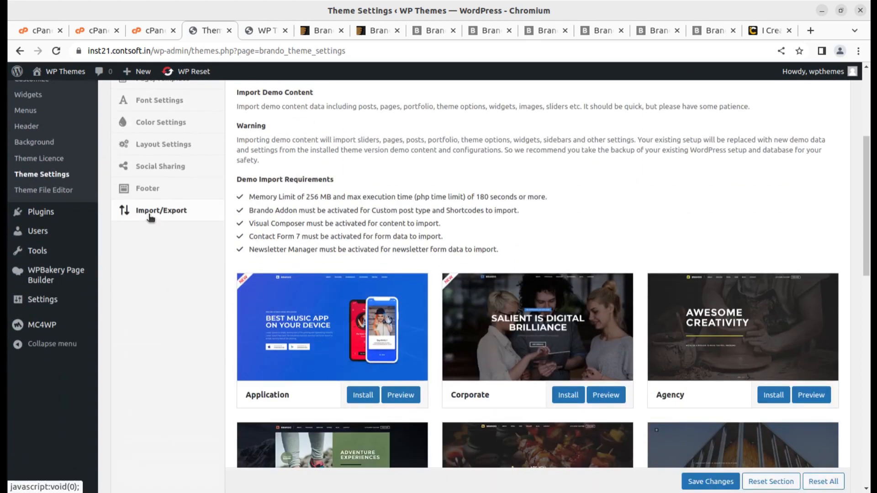
scroll(178, 262, "up", 3)
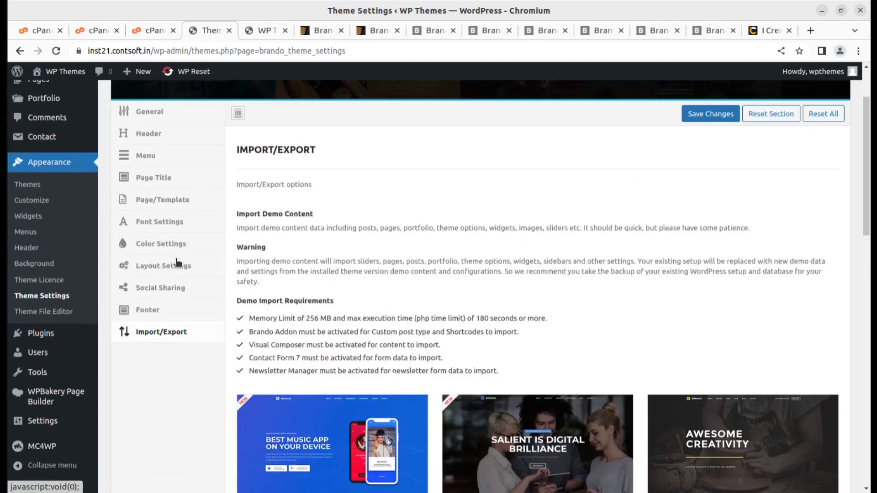
Step: Import the Corporate demo with All Content selected, from Posts and Pages to Options and Widgets, and accept replacing the existing data
scroll(178, 262, "up", 2)
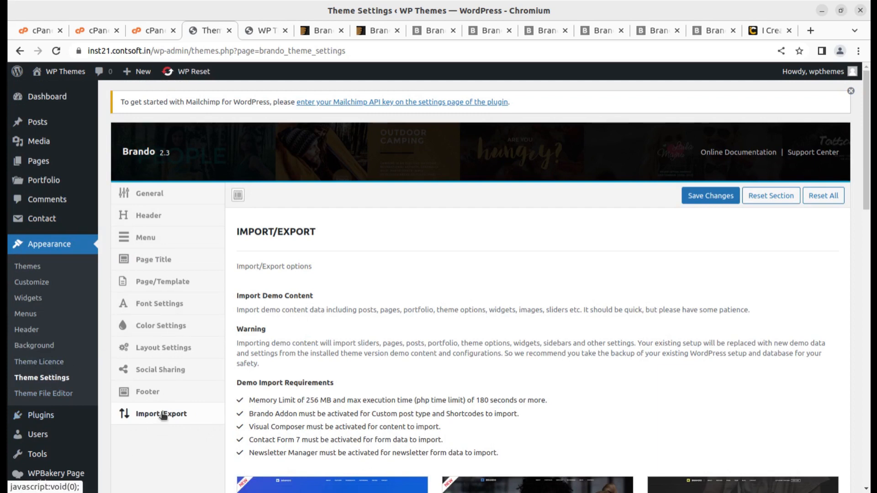
scroll(325, 361, "down", 3)
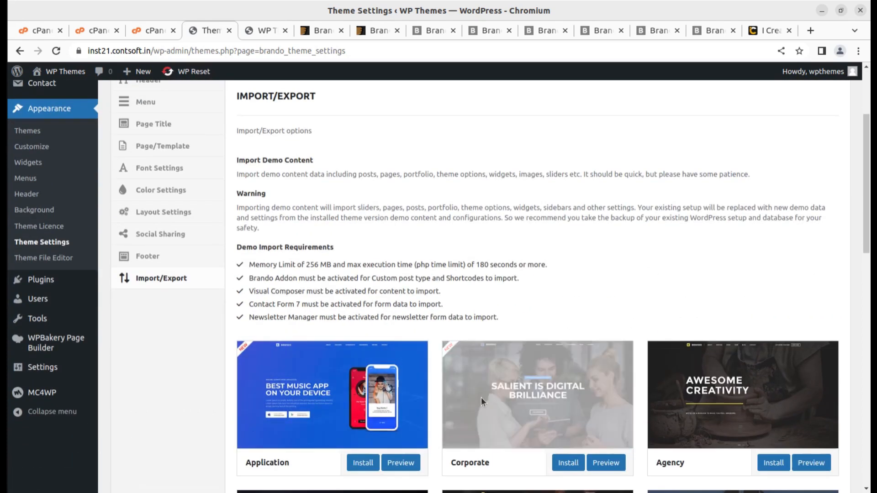
scroll(501, 393, "down", 4)
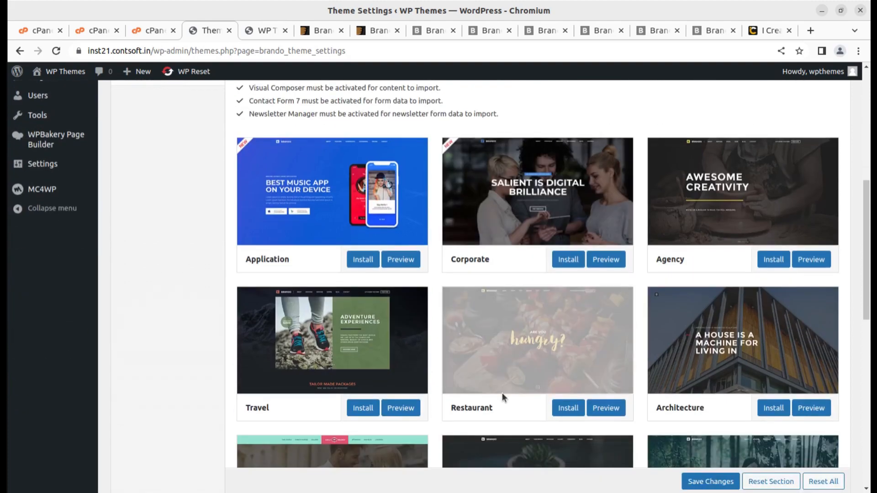
scroll(610, 437, "down", 1)
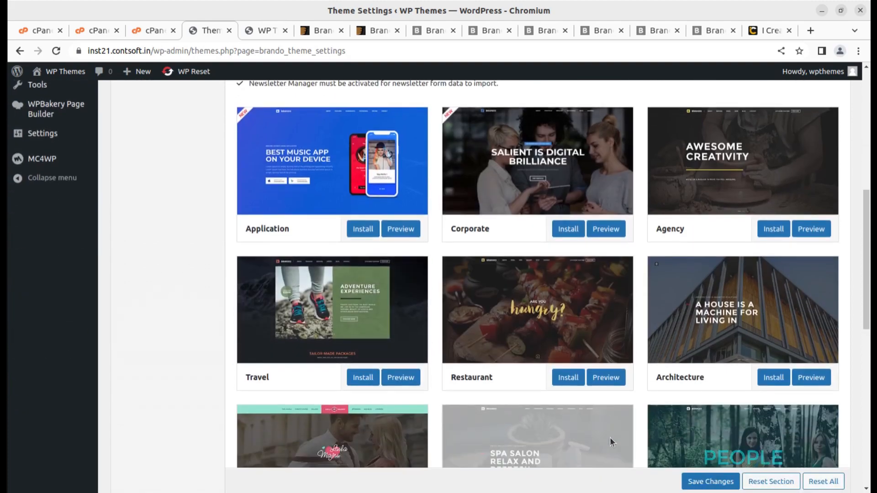
scroll(610, 437, "down", 7)
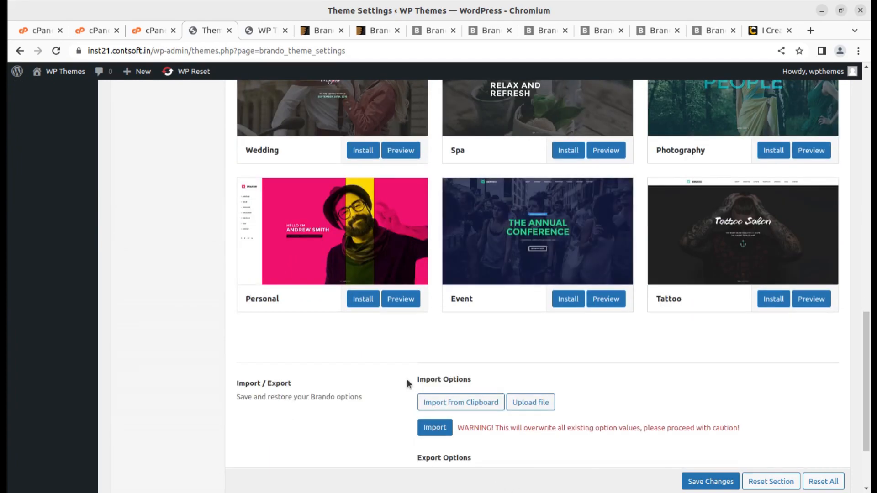
scroll(511, 330, "up", 5)
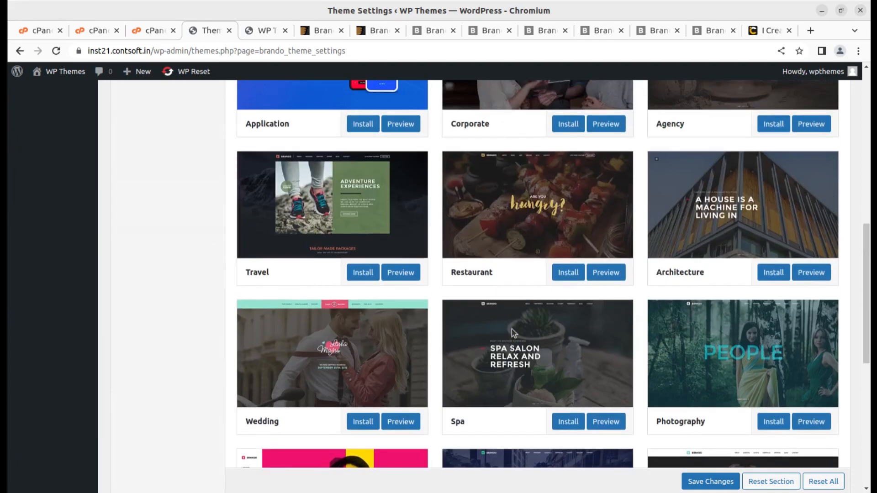
scroll(512, 330, "up", 5)
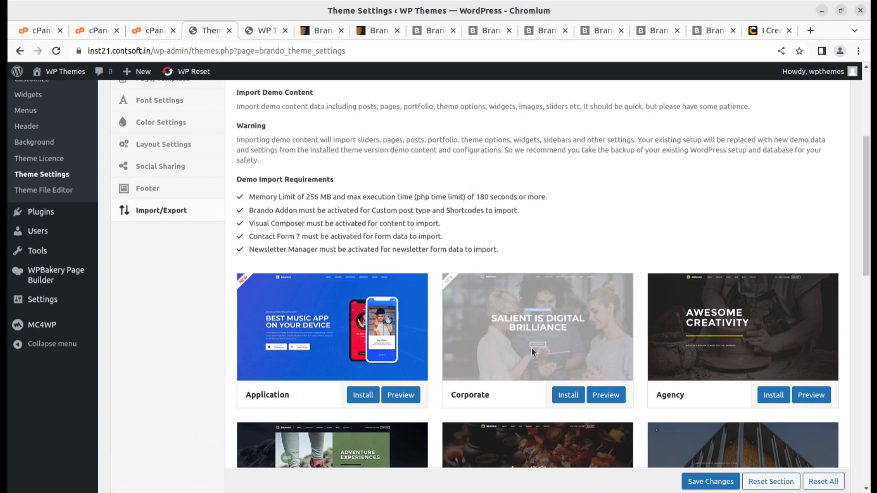
left_click(561, 394)
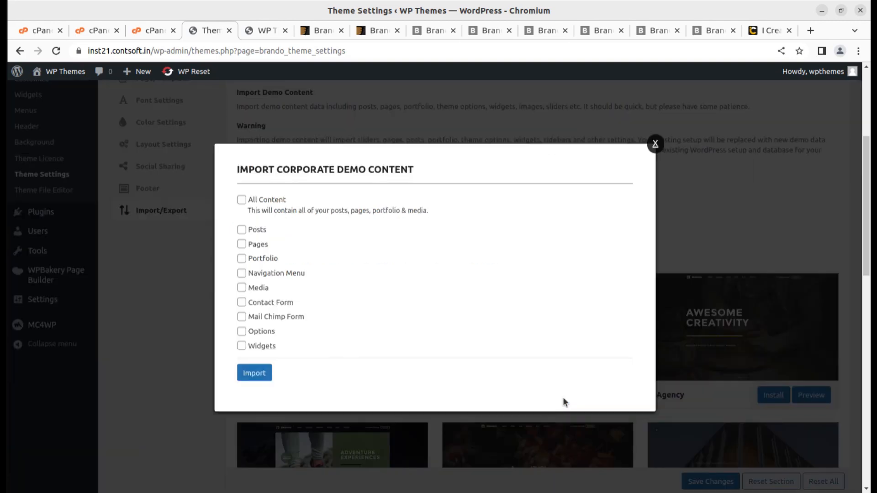
left_click(242, 200)
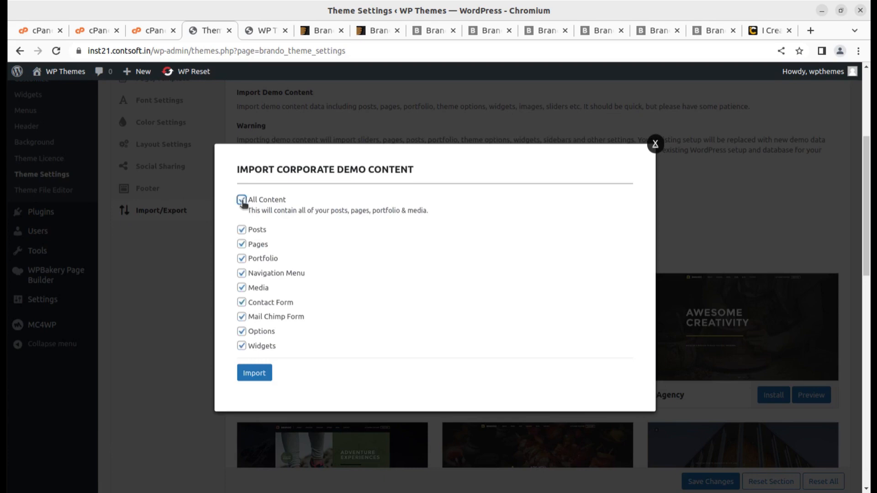
left_click(269, 374)
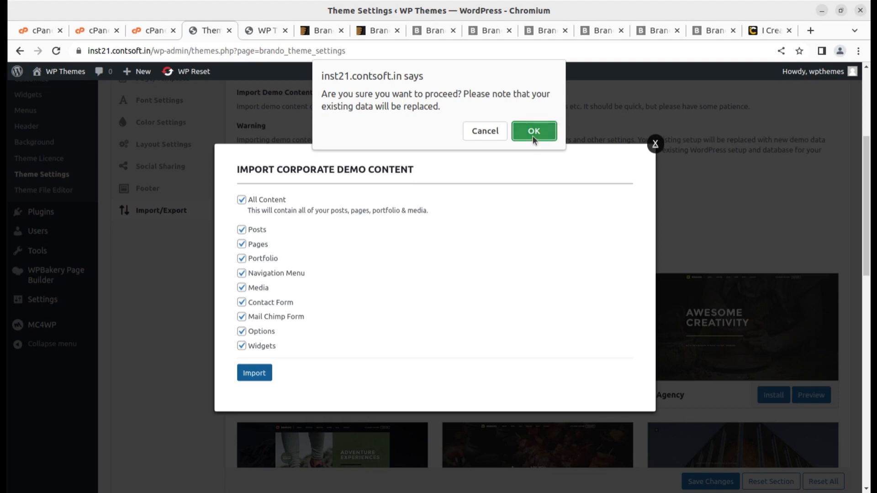
left_click(532, 131)
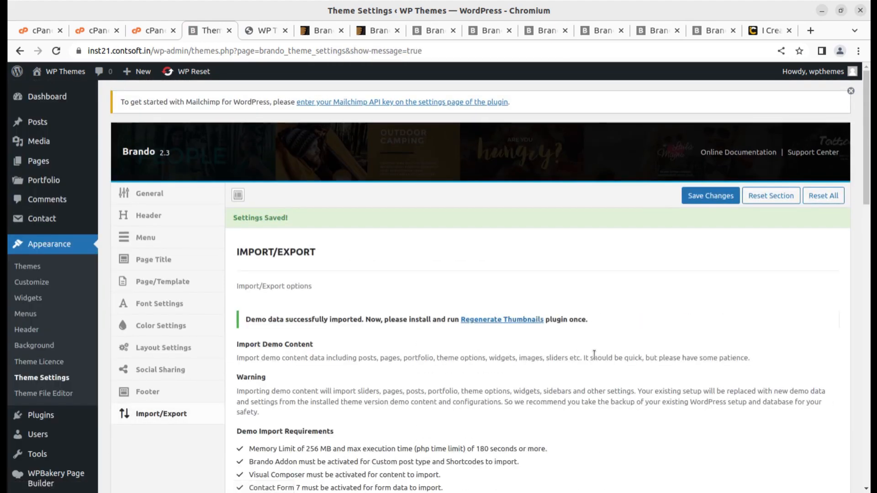
Step: Install the Regenerate Thumbnails plugin recommended after the demo import and activate it
scroll(525, 320, "down", 5)
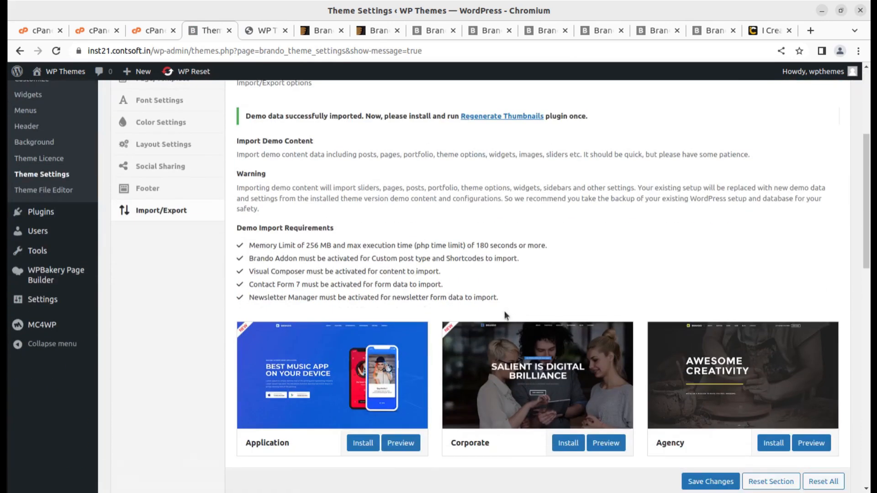
scroll(468, 289, "up", 3)
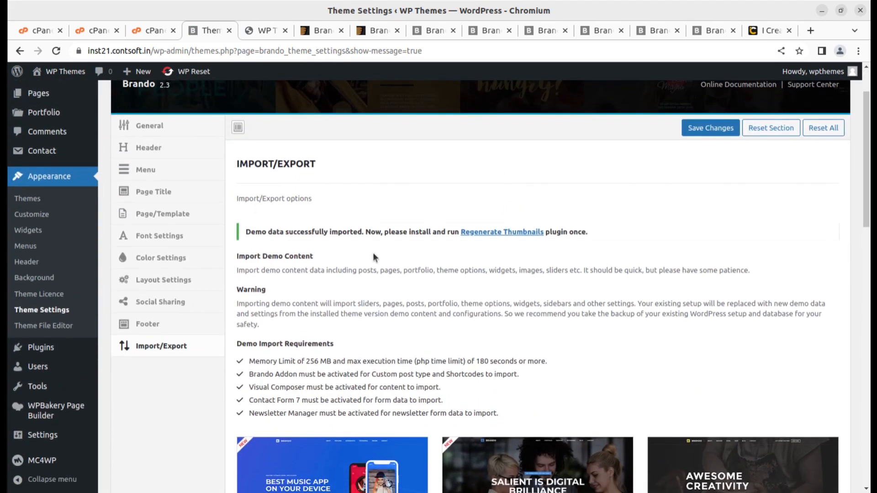
left_click(505, 233)
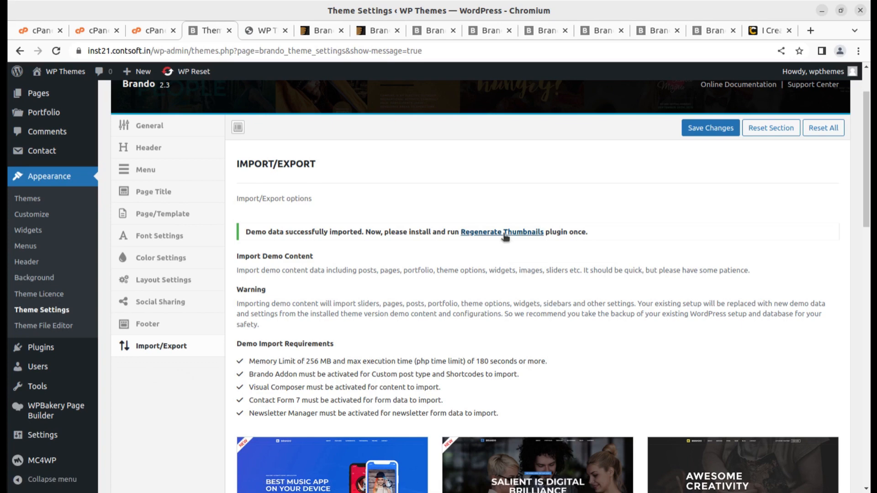
left_click(503, 233)
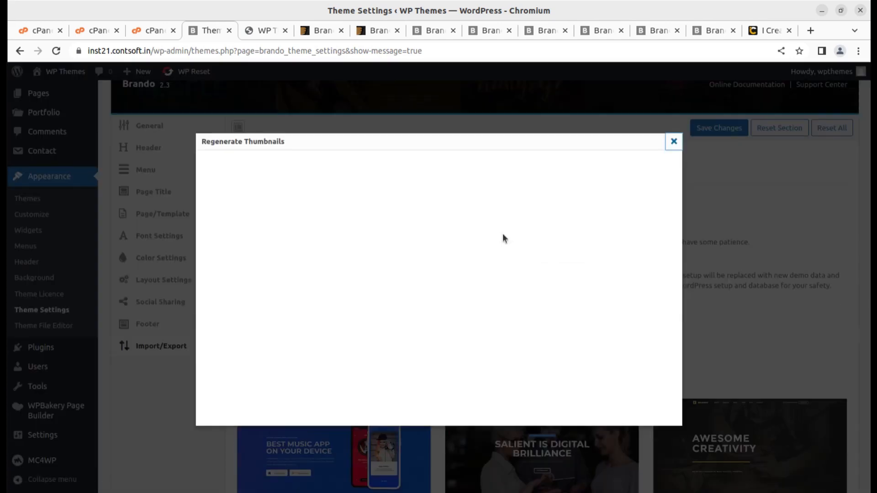
left_click(649, 403)
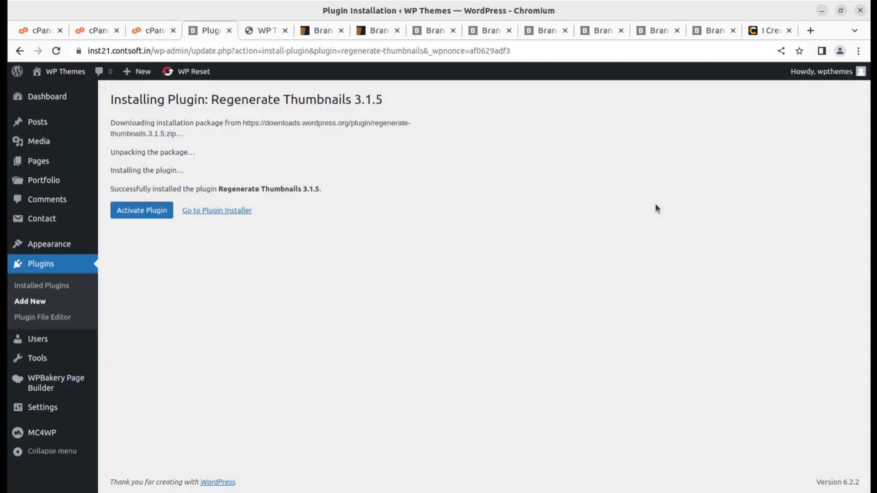
left_click(152, 213)
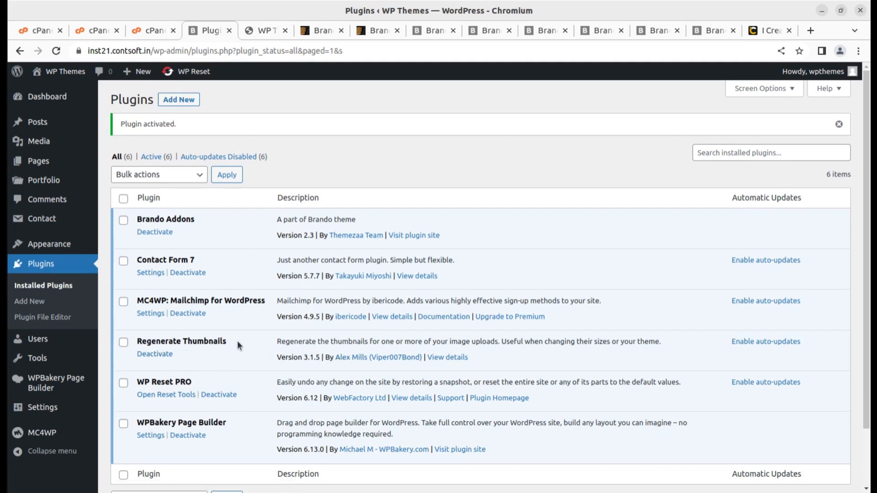
Step: Run Regenerate Thumbnails for all attachments and check the regeneration log down to its last entry
mouse_move(74, 359)
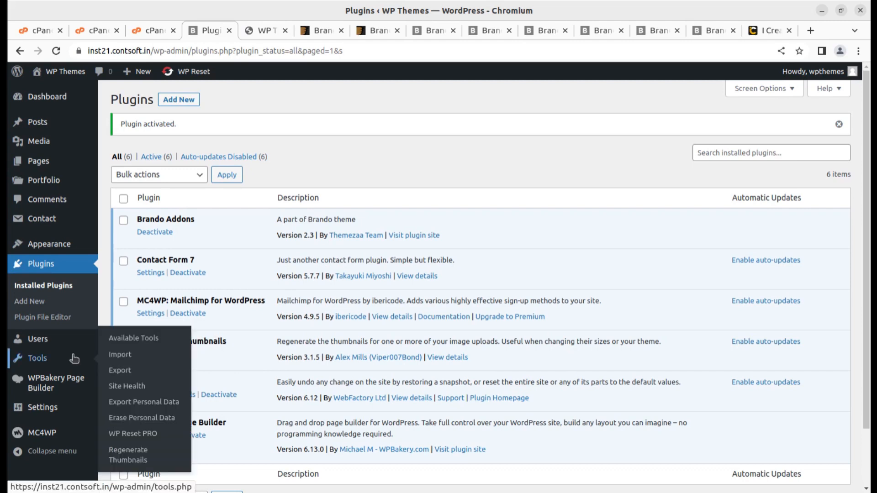
left_click(127, 456)
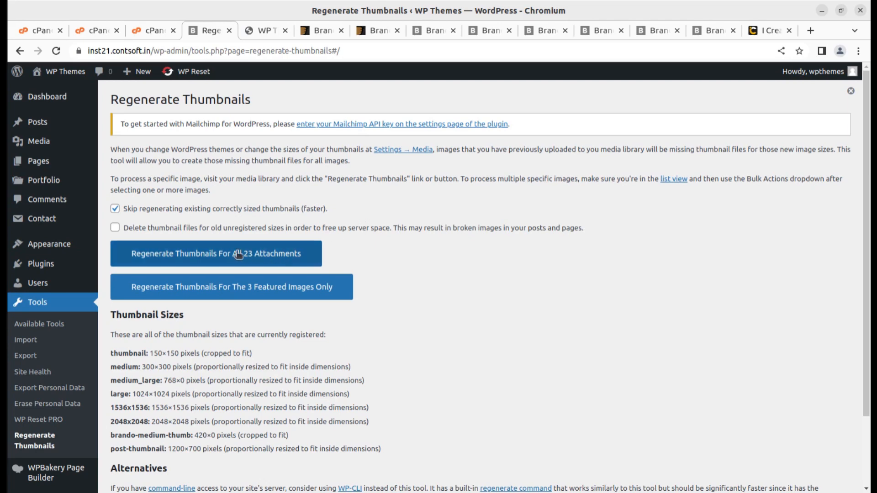
left_click(199, 253)
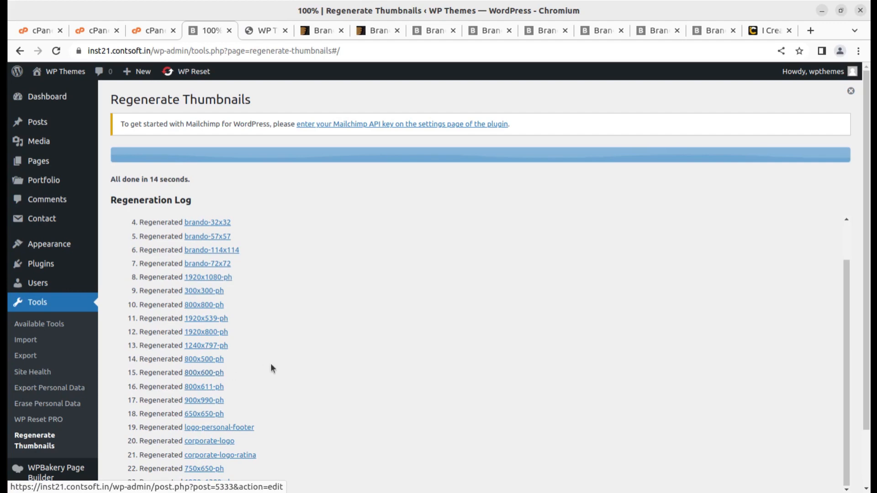
scroll(274, 366, "down", 3)
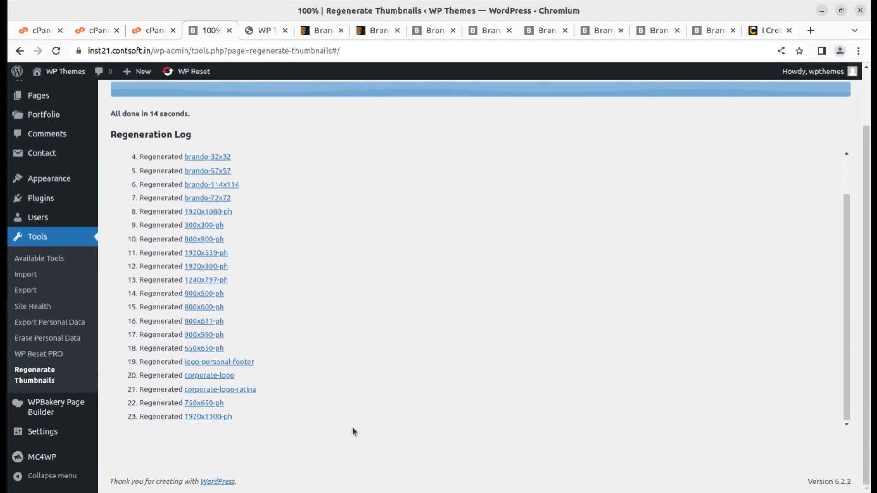
scroll(358, 461, "up", 3)
scroll(342, 472, "down", 3)
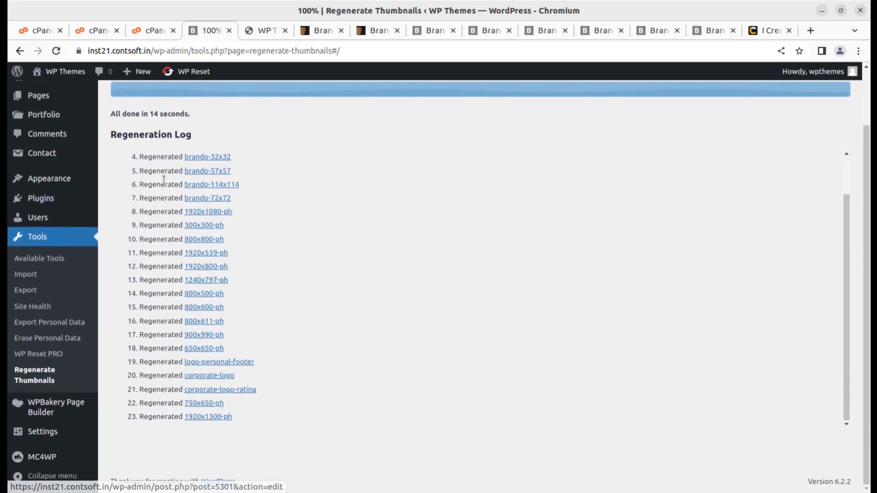
Step: Reload the inst21.contsoft.in front page and examine the imported Corporate demo from the hero section down to the portfolio
left_click(262, 30)
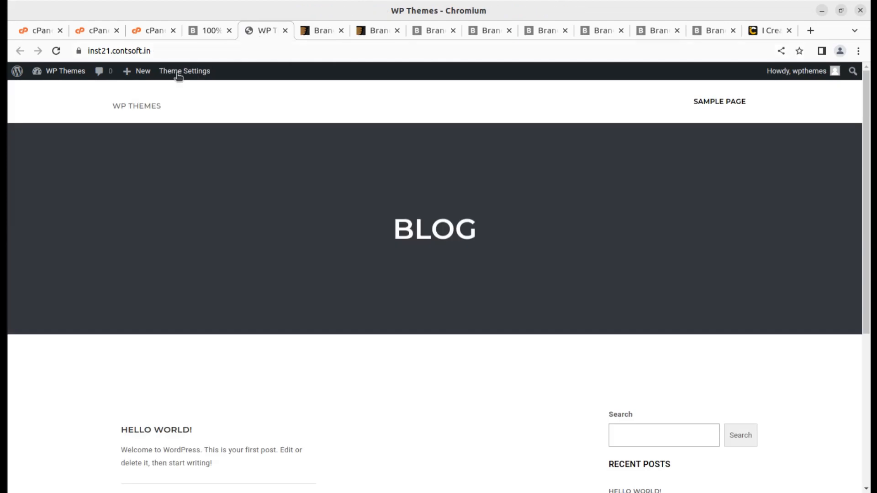
left_click(57, 52)
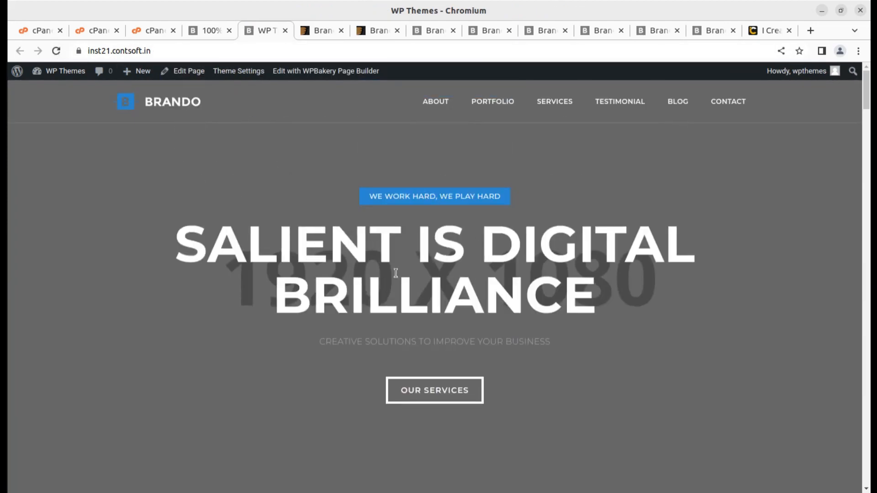
scroll(434, 223, "down", 5)
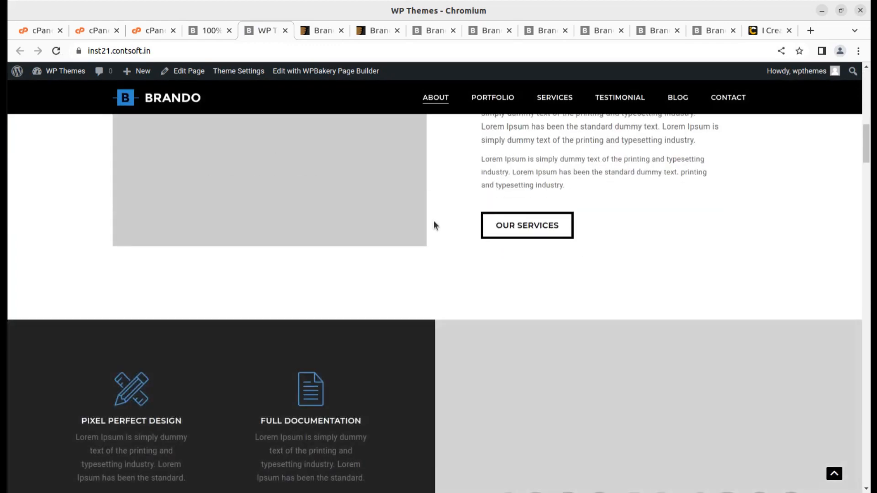
scroll(434, 224, "down", 10)
scroll(434, 225, "up", 5)
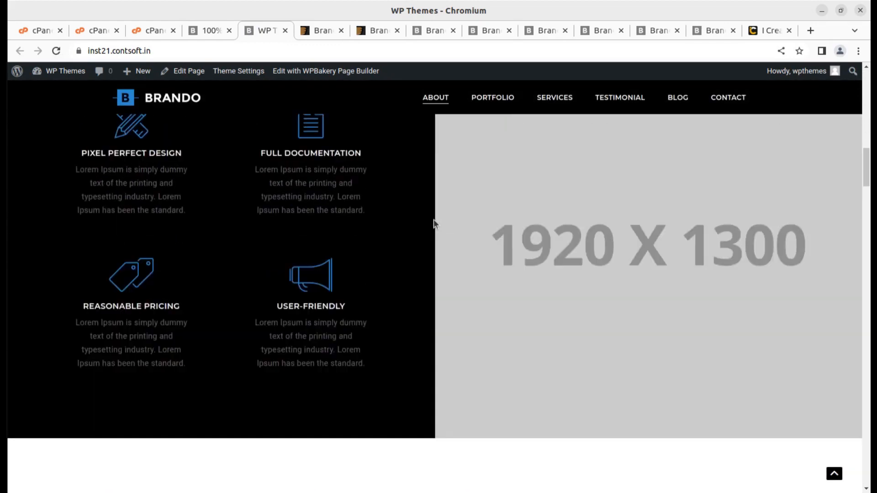
scroll(434, 226, "down", 6)
scroll(434, 220, "down", 1)
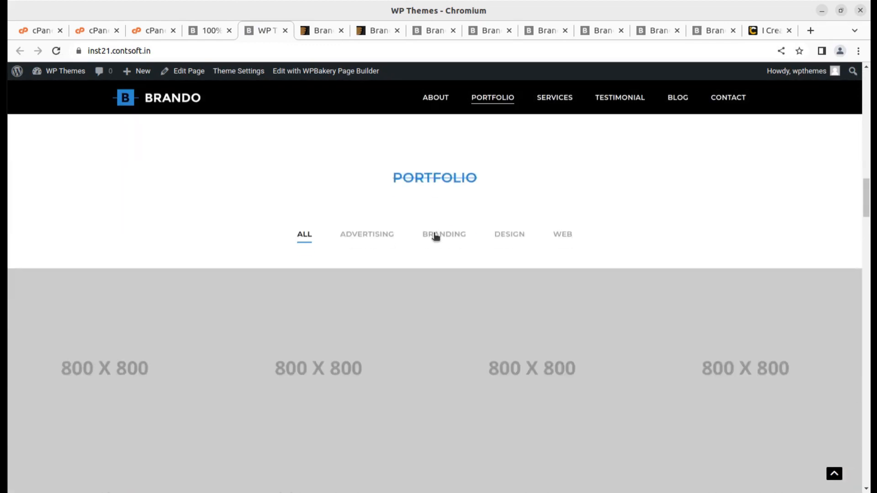
Step: Inspect the portfolio grid with the Advertising, Branding and Design filters, and return to the front page's hero section
scroll(427, 250, "up", 5)
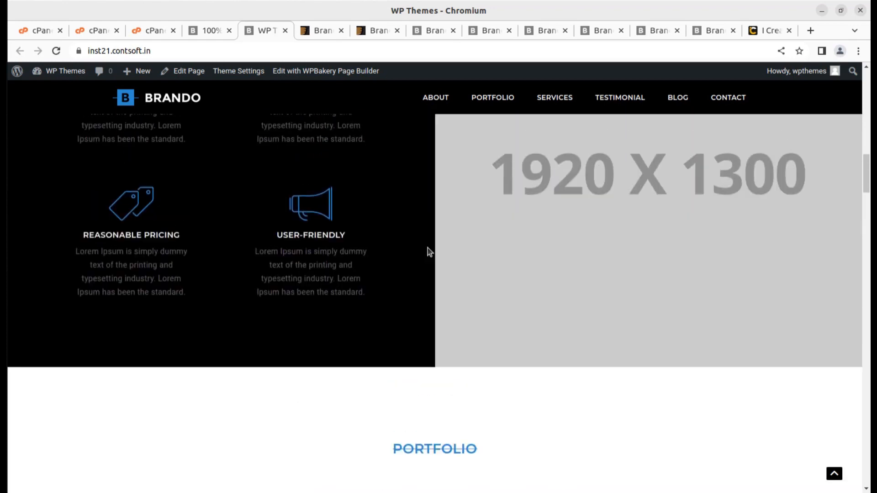
scroll(427, 249, "down", 8)
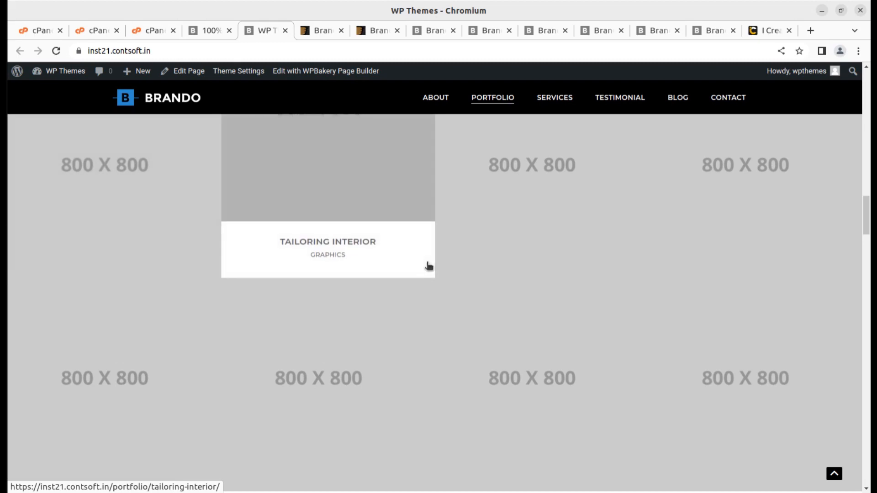
scroll(429, 266, "up", 4)
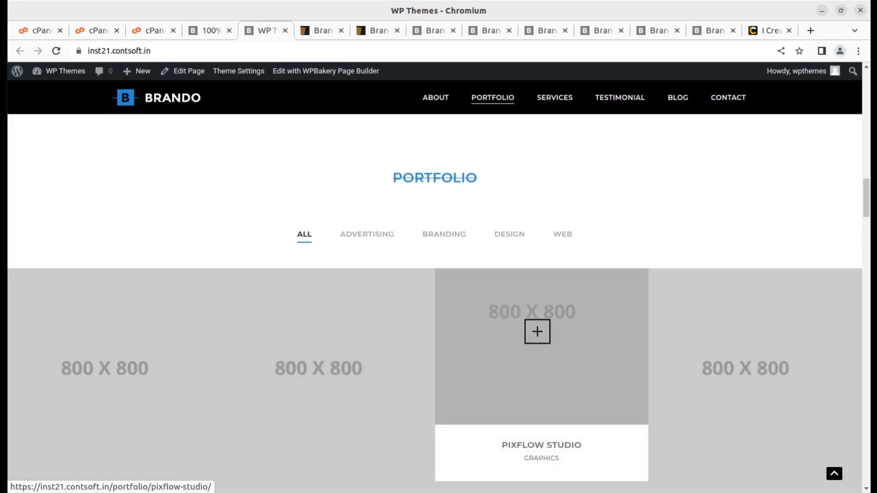
left_click(377, 237)
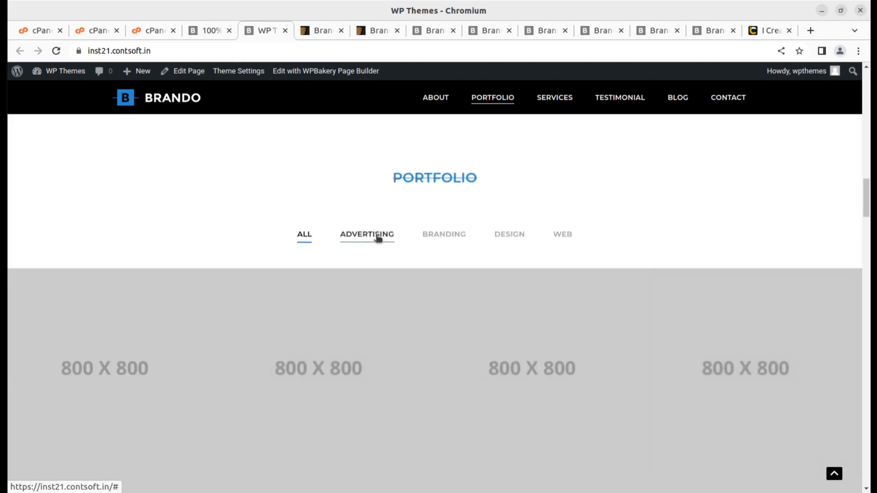
left_click(428, 245)
left_click(509, 235)
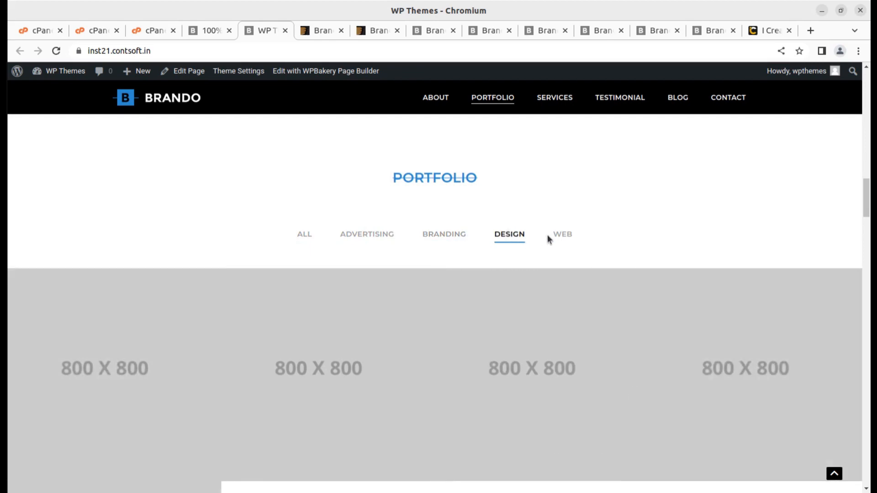
scroll(392, 286, "up", 10)
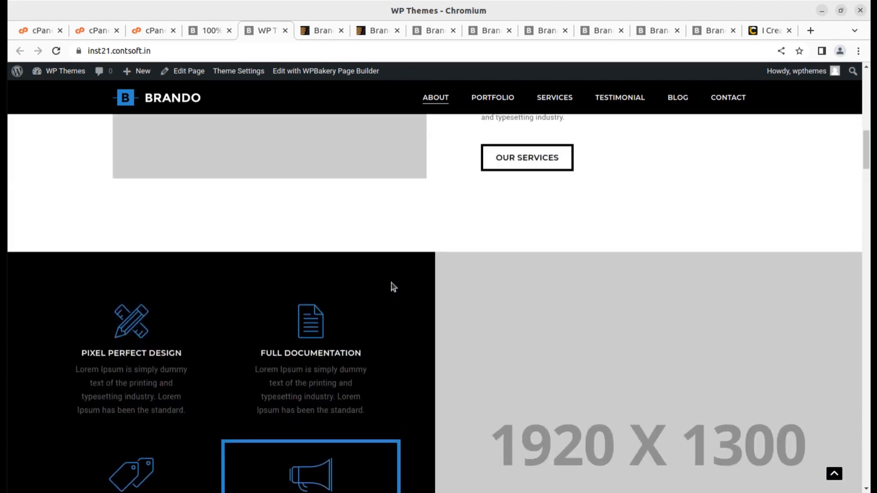
scroll(394, 287, "up", 6)
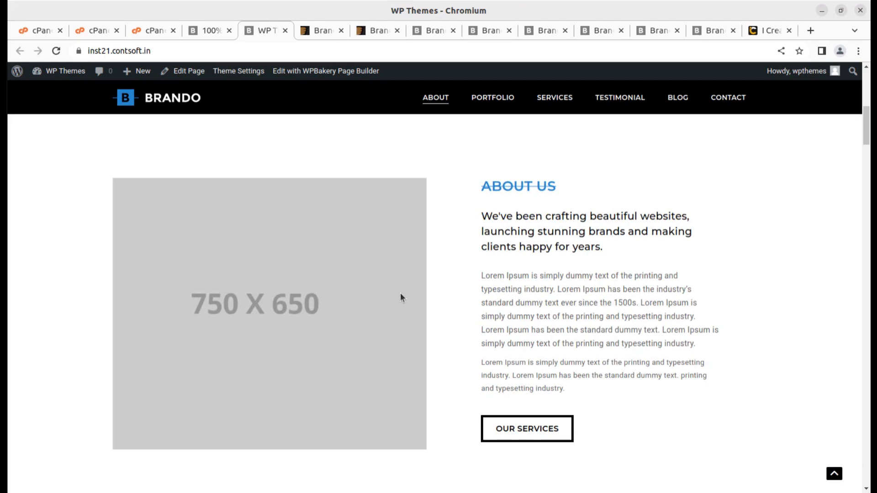
scroll(402, 276, "up", 5)
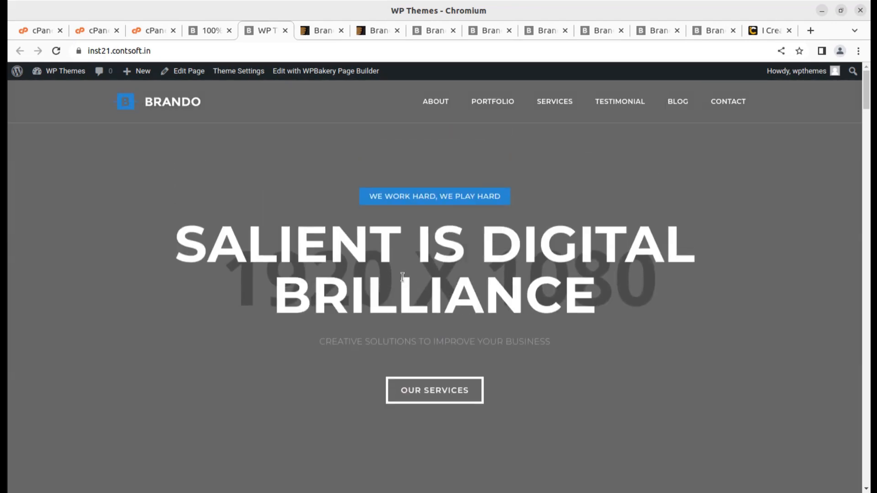
Step: Examine the imported front page's feature blocks and its Portfolio, Services, Testimonial and Blog sections through the site navigation
scroll(402, 276, "down", 10)
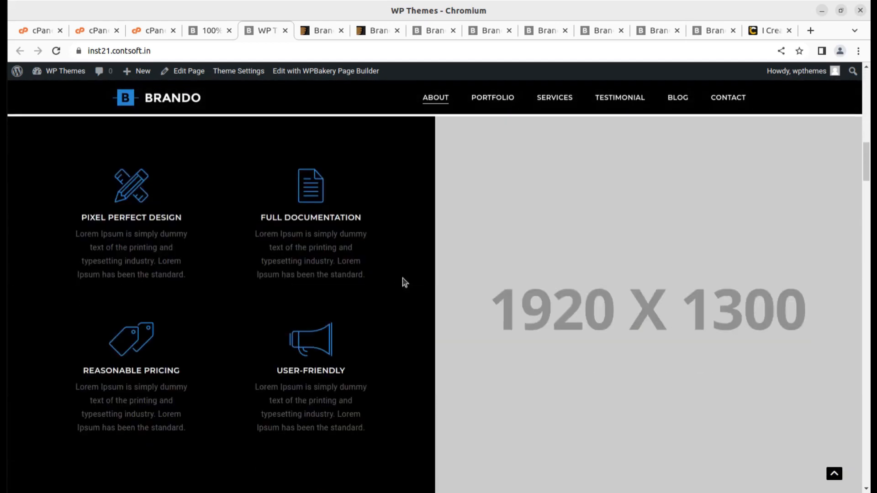
scroll(402, 278, "down", 8)
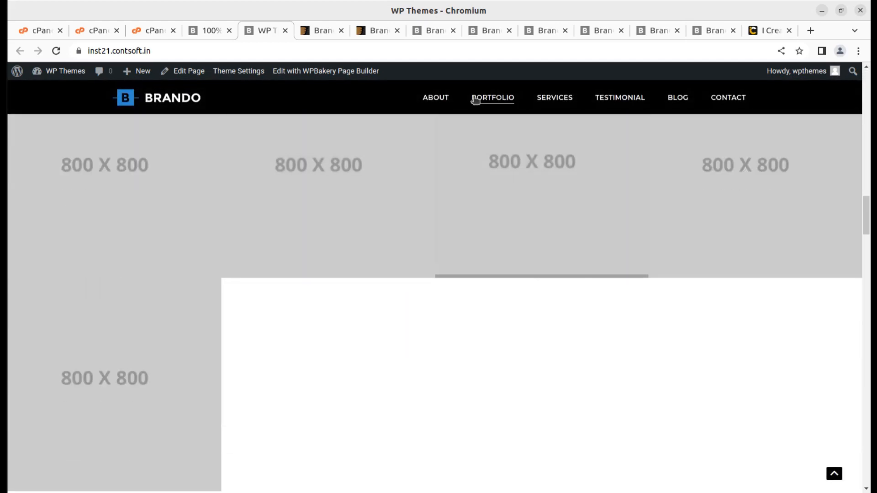
left_click(475, 99)
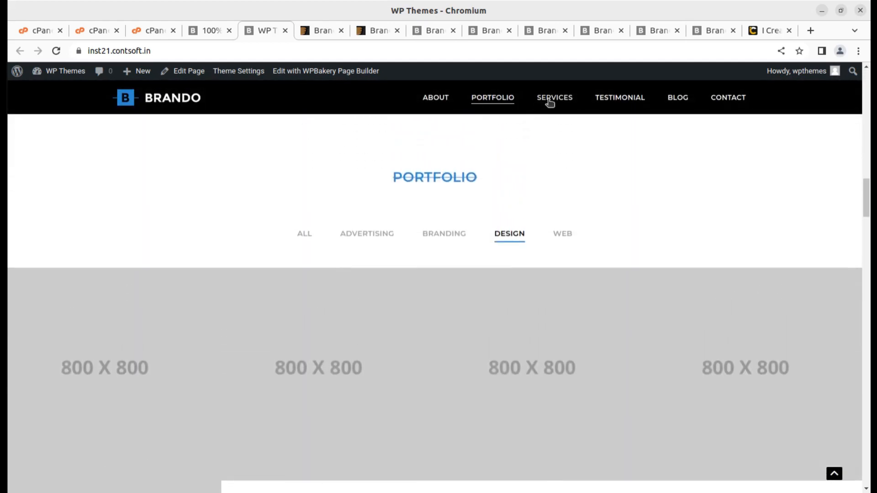
left_click(552, 101)
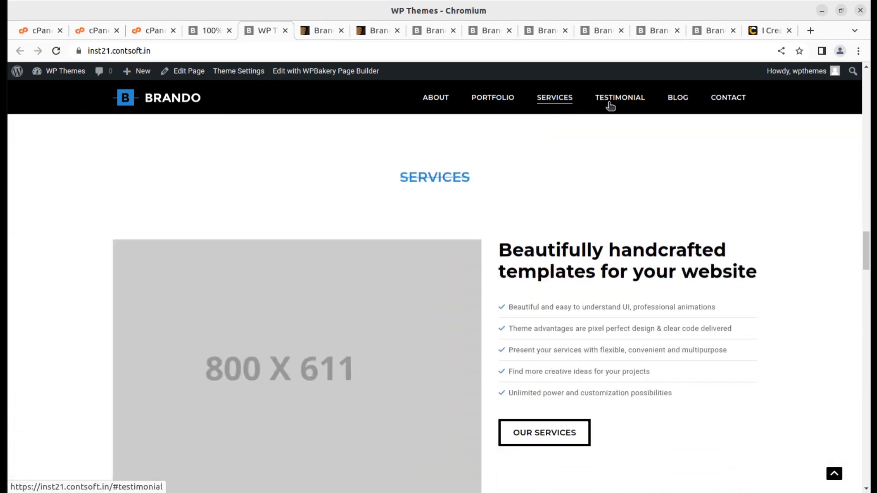
left_click(611, 100)
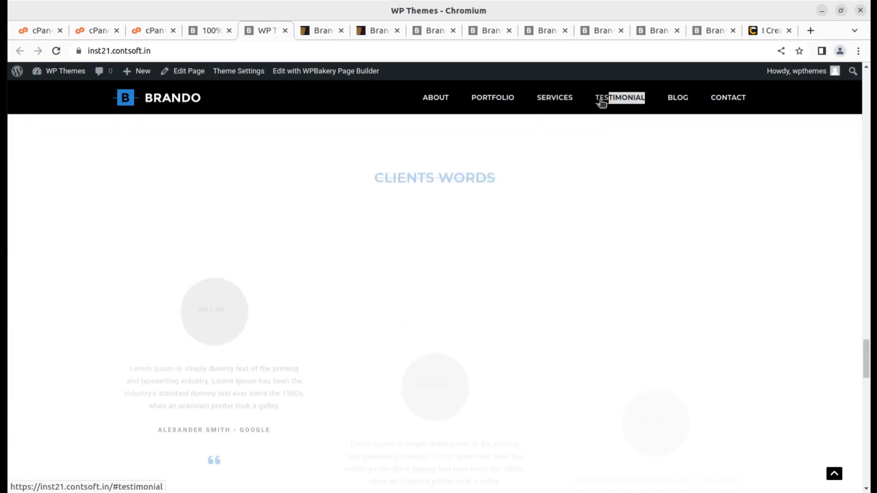
left_click(669, 100)
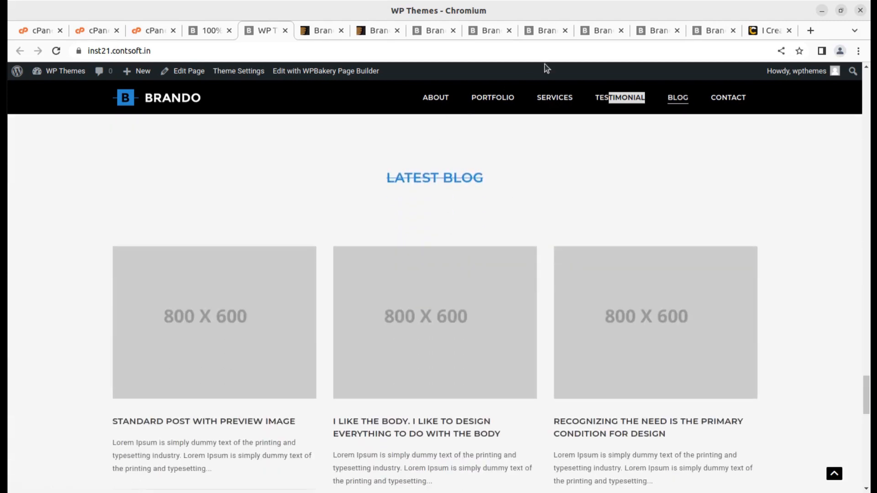
Step: Switch back through the open Brando demos to the ThemeForest preview, find the Corporate design in its gallery and open its live demo
left_click(651, 34)
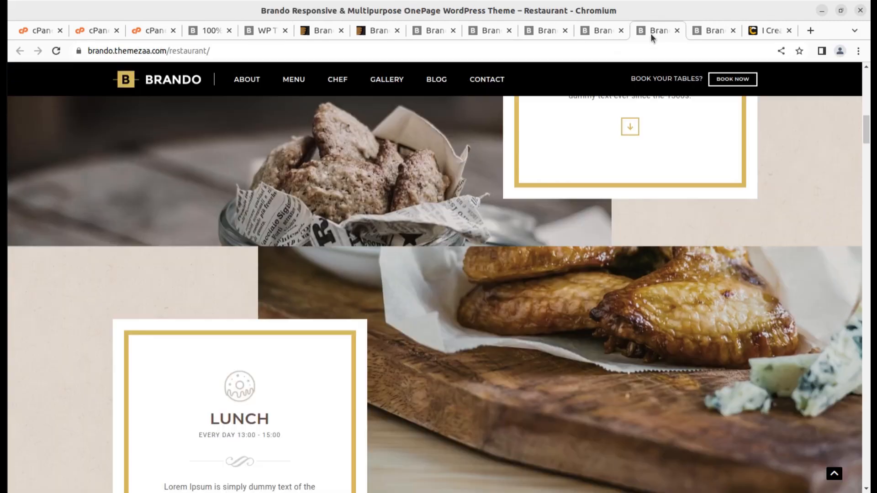
left_click(589, 34)
left_click(547, 33)
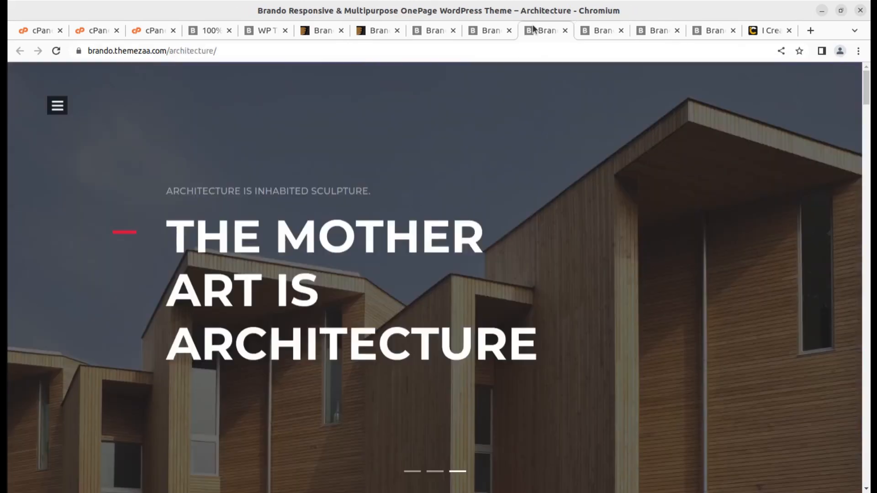
left_click(484, 33)
left_click(431, 32)
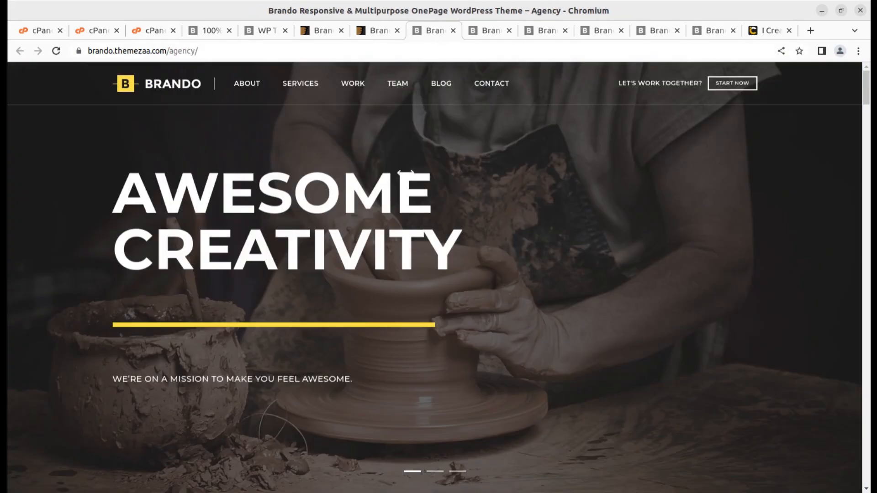
left_click(372, 34)
scroll(339, 358, "up", 15)
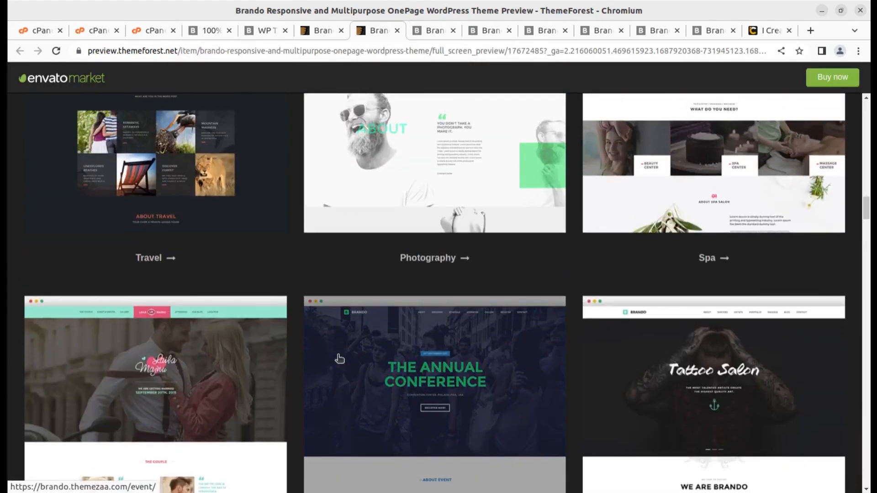
scroll(339, 359, "up", 12)
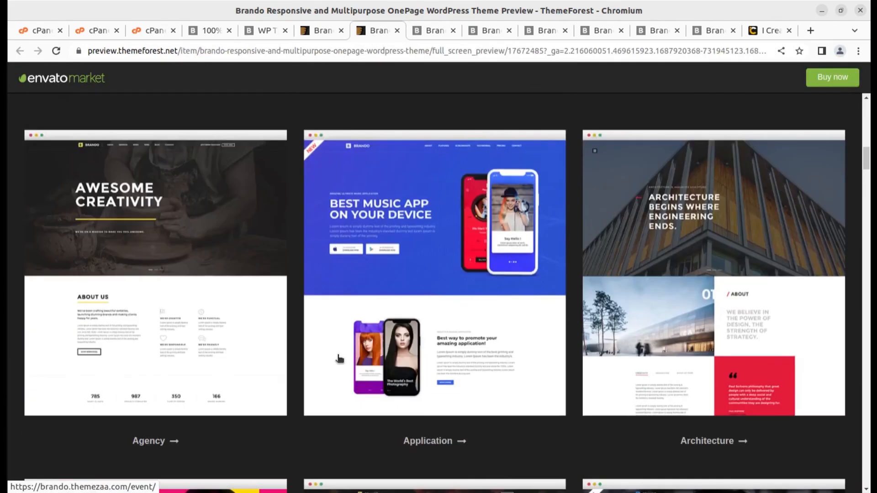
scroll(372, 322, "down", 3)
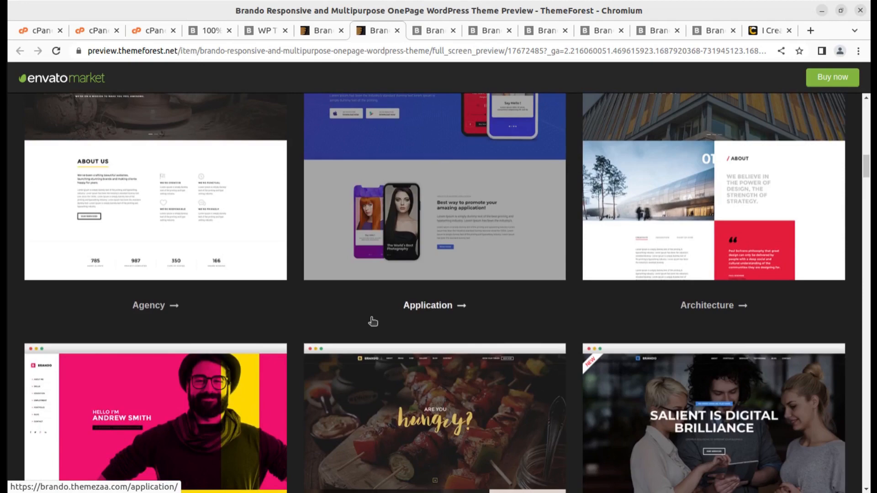
scroll(372, 320, "down", 3)
scroll(683, 349, "down", 5)
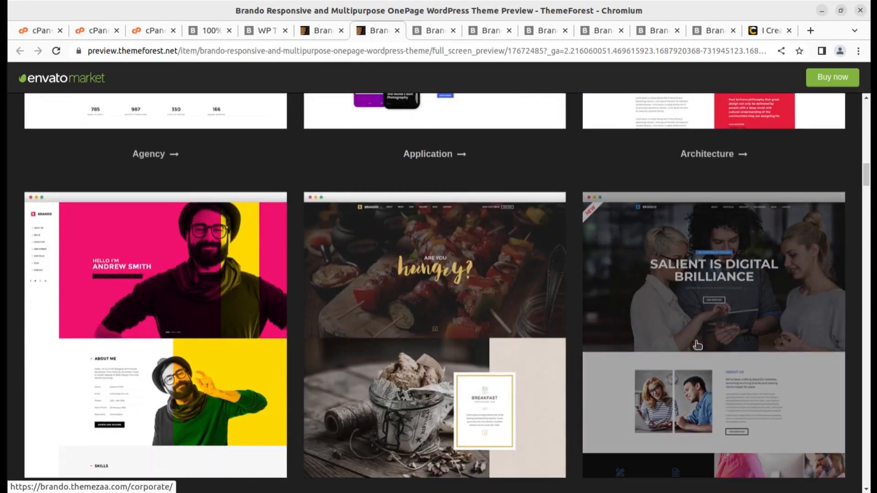
left_click(690, 227)
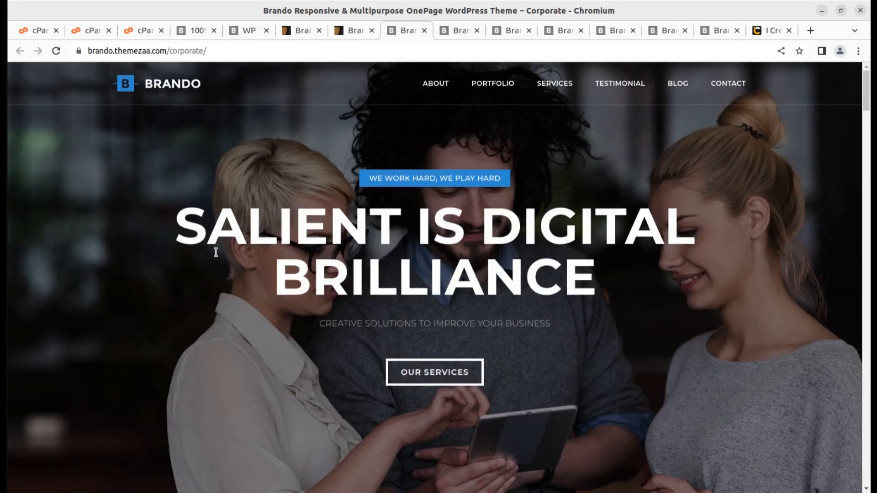
Step: Examine the About Us section of the official Brando Corporate demo
scroll(220, 256, "down", 10)
scroll(219, 256, "up", 2)
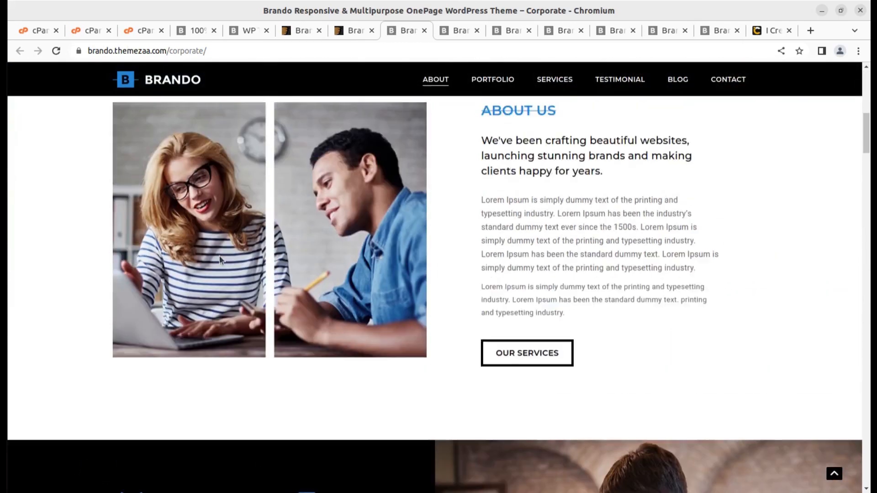
scroll(219, 260, "up", 3)
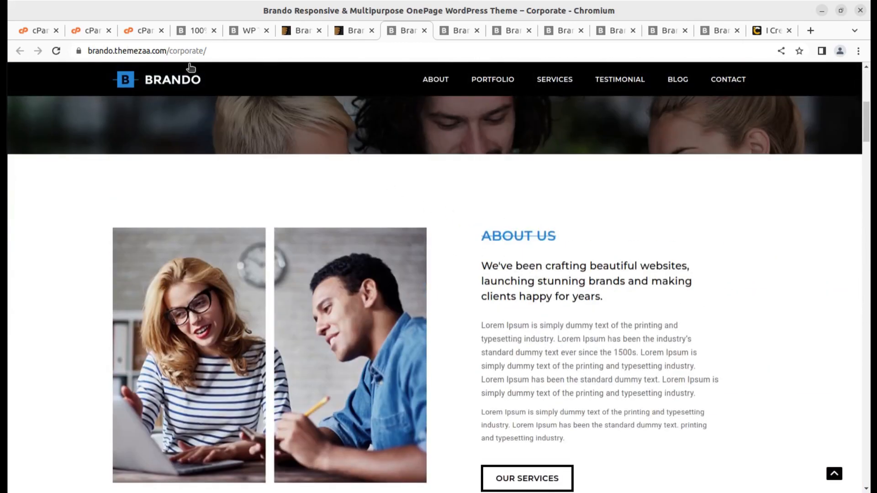
Step: Return to the inst21.contsoft.in front page and compare its sections, hero and About Us area with the official Corporate demo
left_click(248, 30)
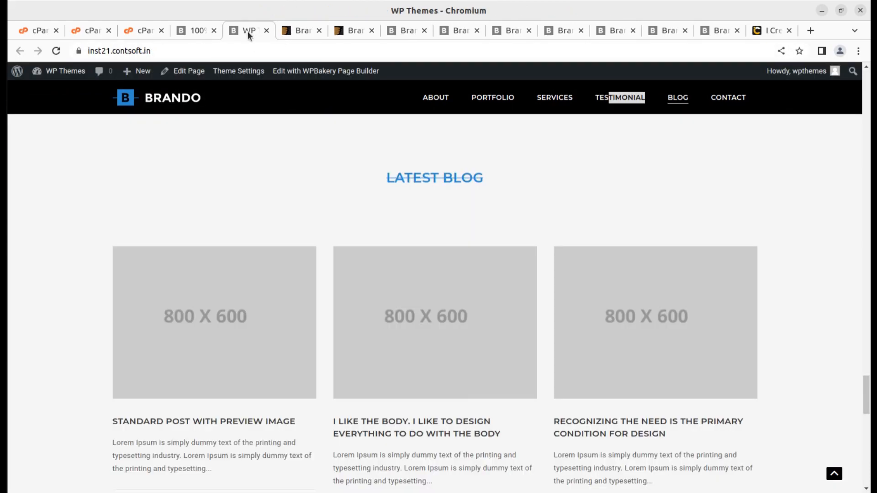
scroll(302, 330, "up", 10)
scroll(302, 331, "up", 15)
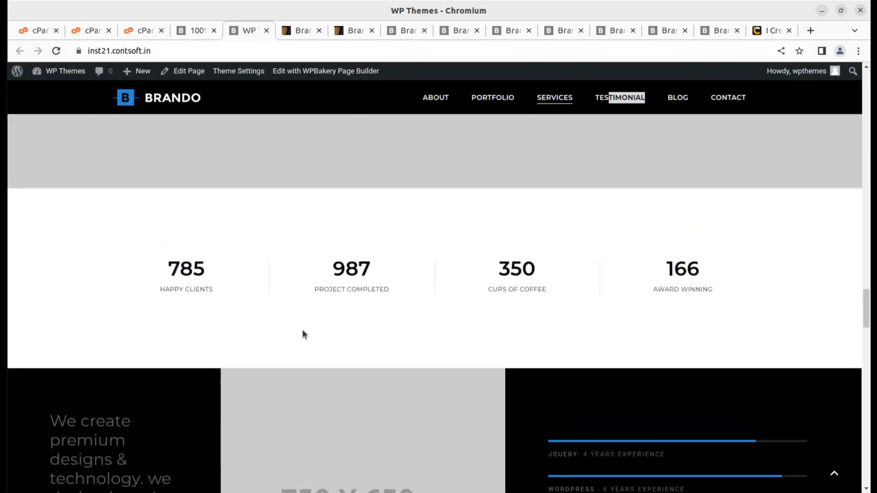
scroll(302, 334, "up", 15)
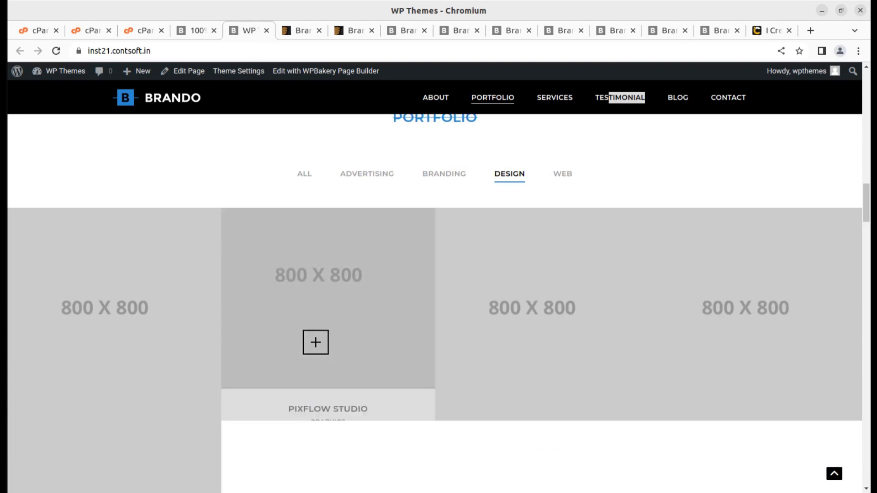
scroll(304, 334, "up", 10)
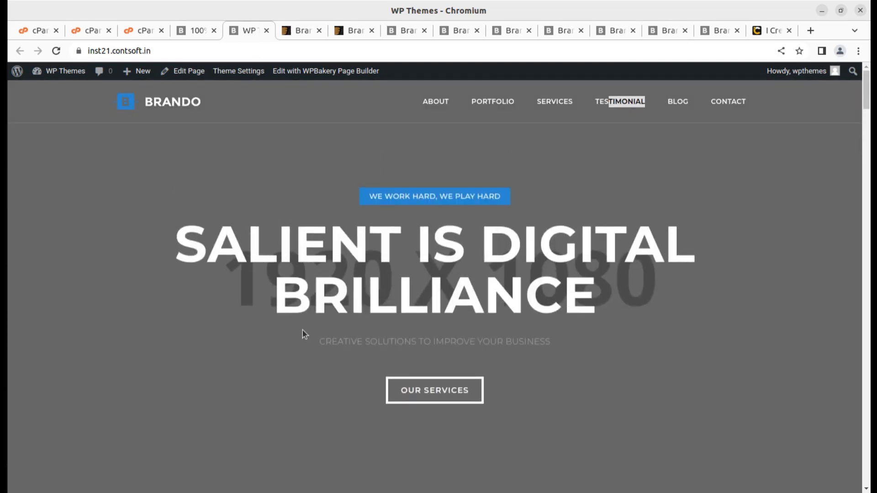
scroll(303, 330, "down", 5)
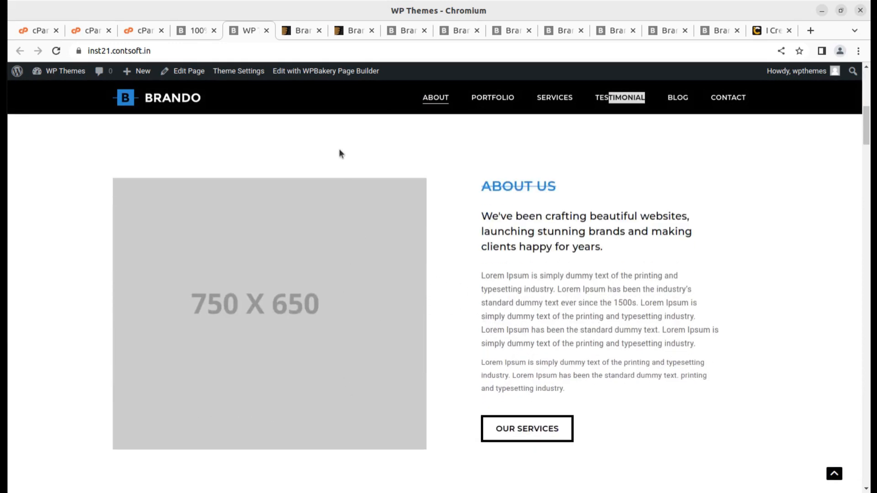
Step: Open the front page in the WPBakery Page Builder editor and inspect the General settings of the About Us text block, leaving them unchanged
left_click(305, 75)
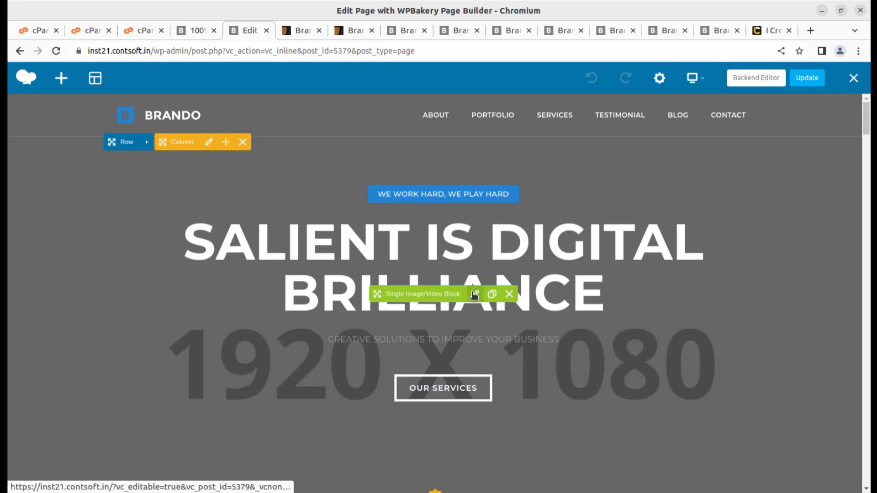
scroll(476, 297, "down", 5)
scroll(477, 298, "down", 4)
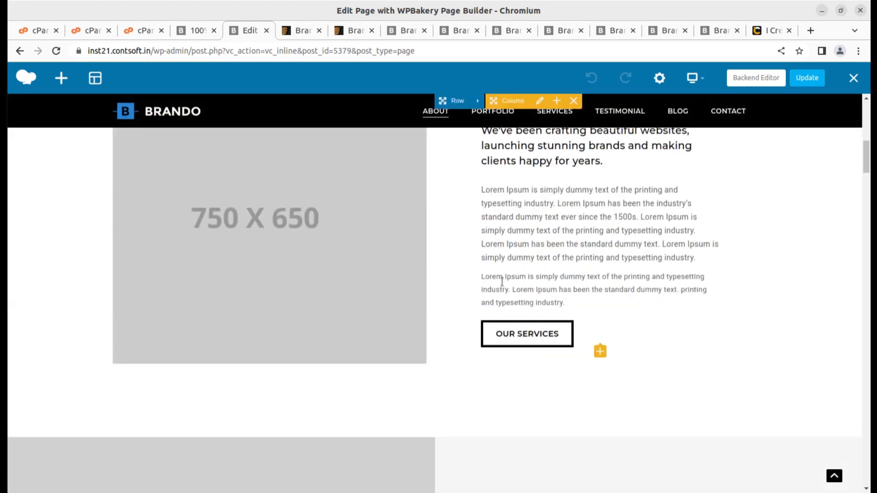
left_click(625, 222)
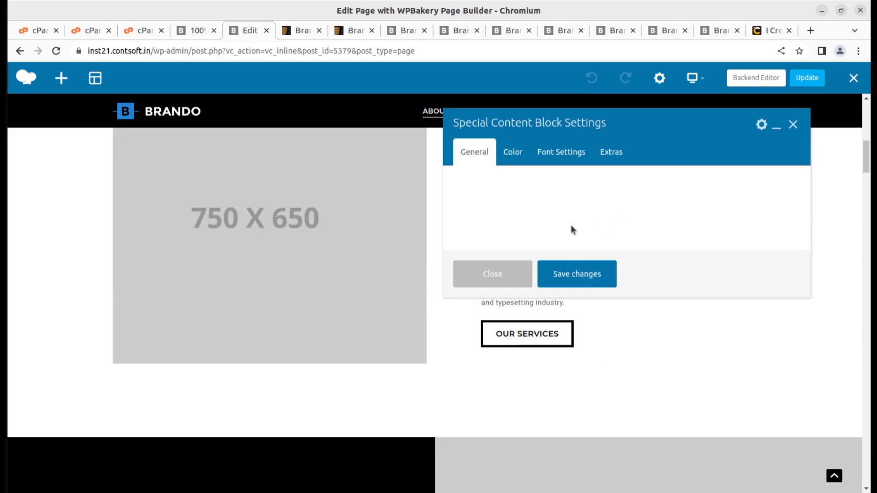
scroll(501, 219, "down", 5)
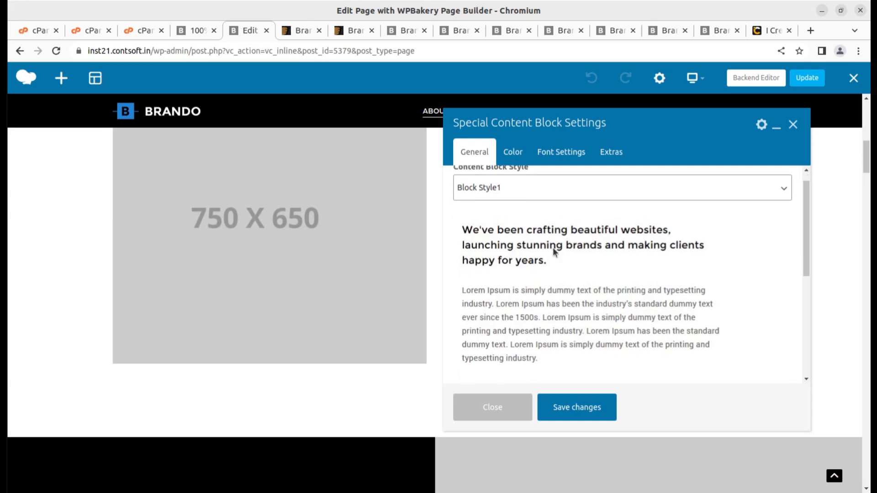
left_click(501, 411)
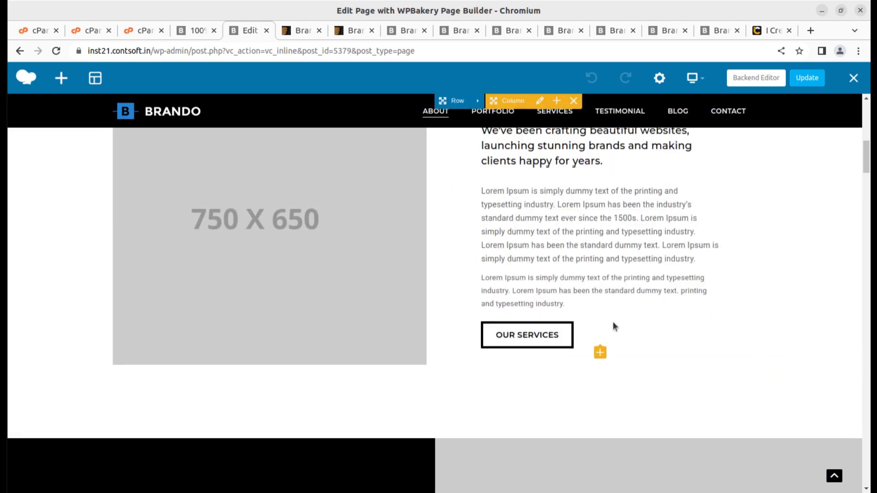
Step: Exit the page builder and review the live front page from the hero section to the feature blocks and back
scroll(851, 114, "up", 8)
left_click(853, 78)
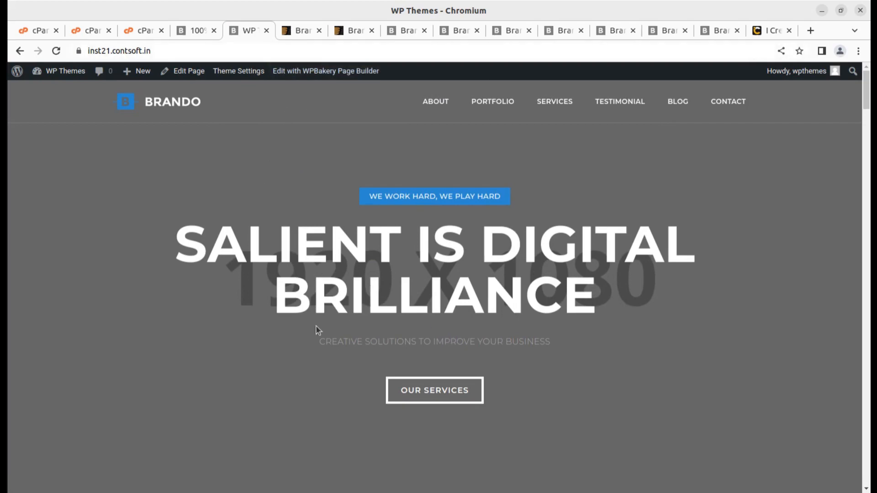
scroll(296, 297, "down", 15)
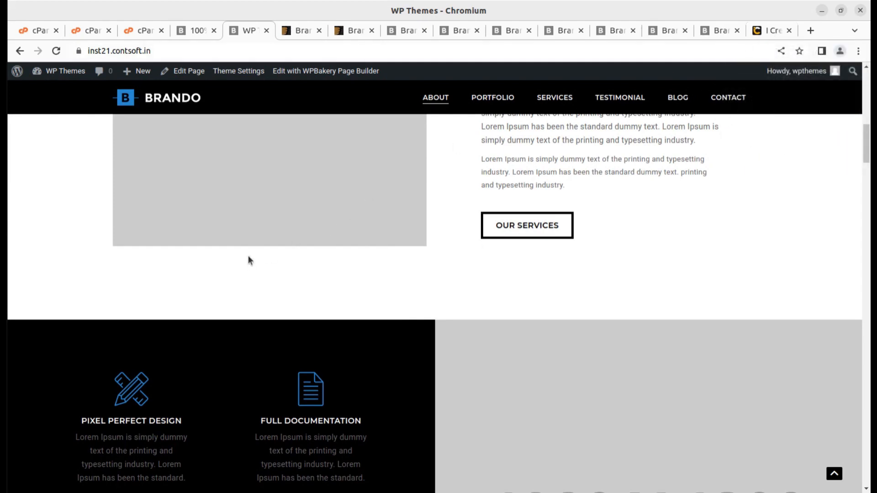
scroll(248, 256, "up", 10)
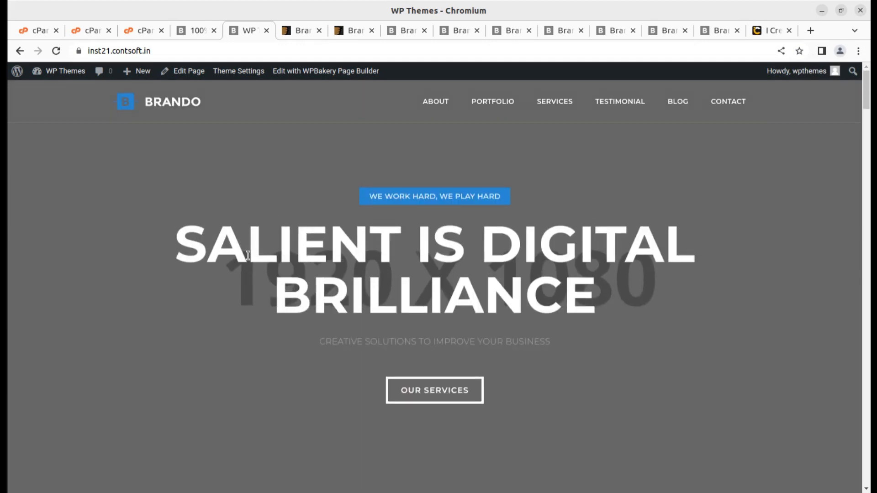